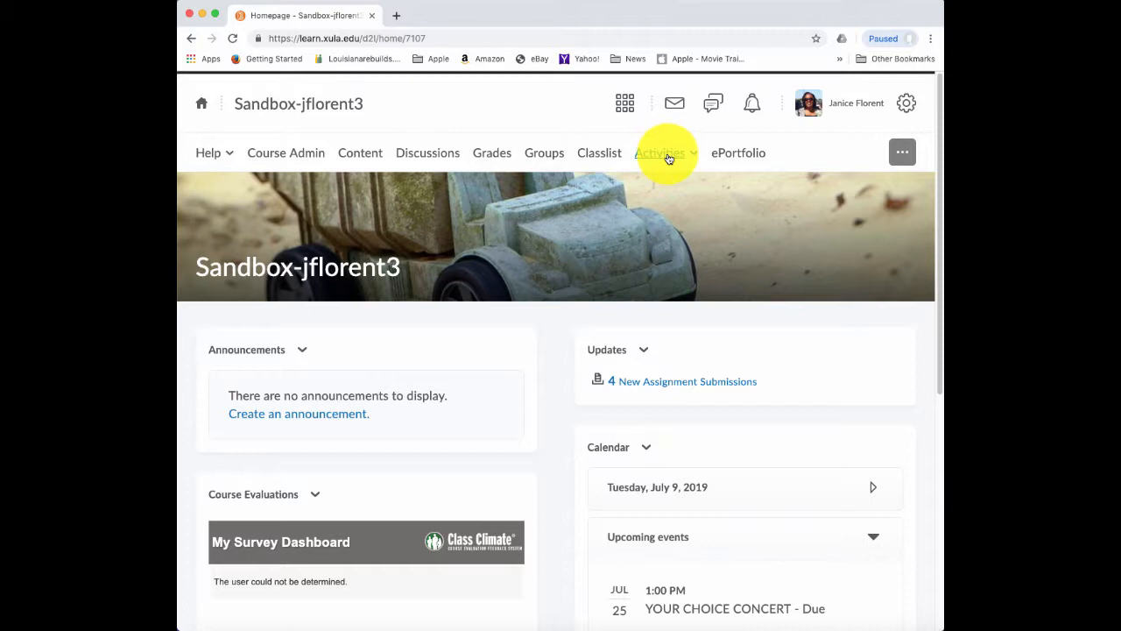
Go to the 4 New Assignment Submissions from the Updates widget after glancing at the Activities menu.
{"action": "left_click", "coordinate": [667, 157]}
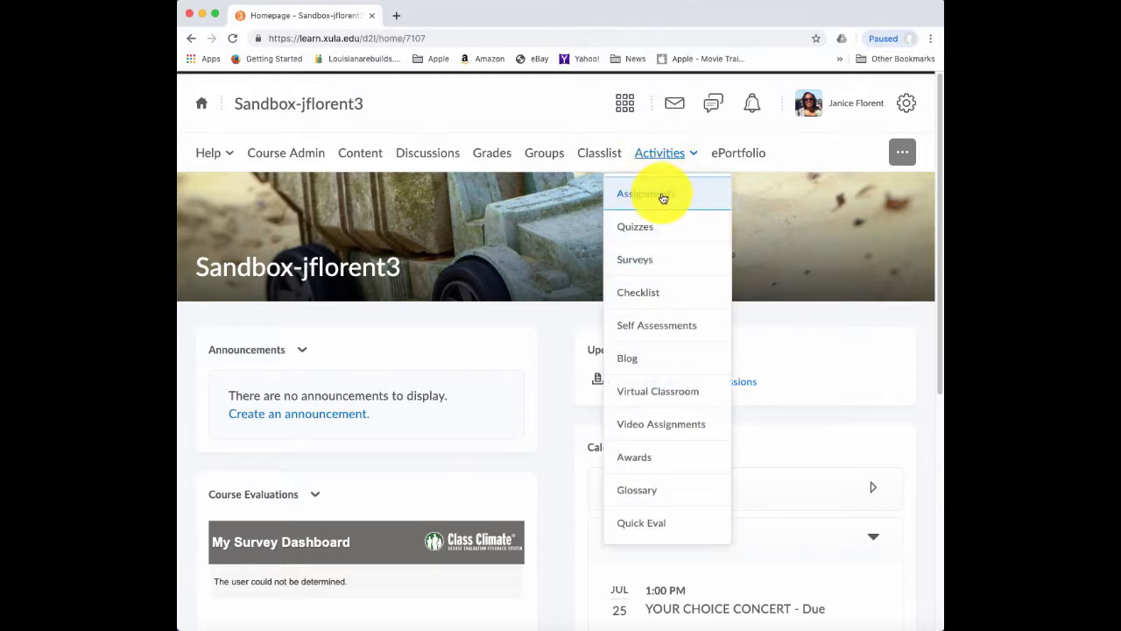
{"action": "left_click", "coordinate": [618, 129]}
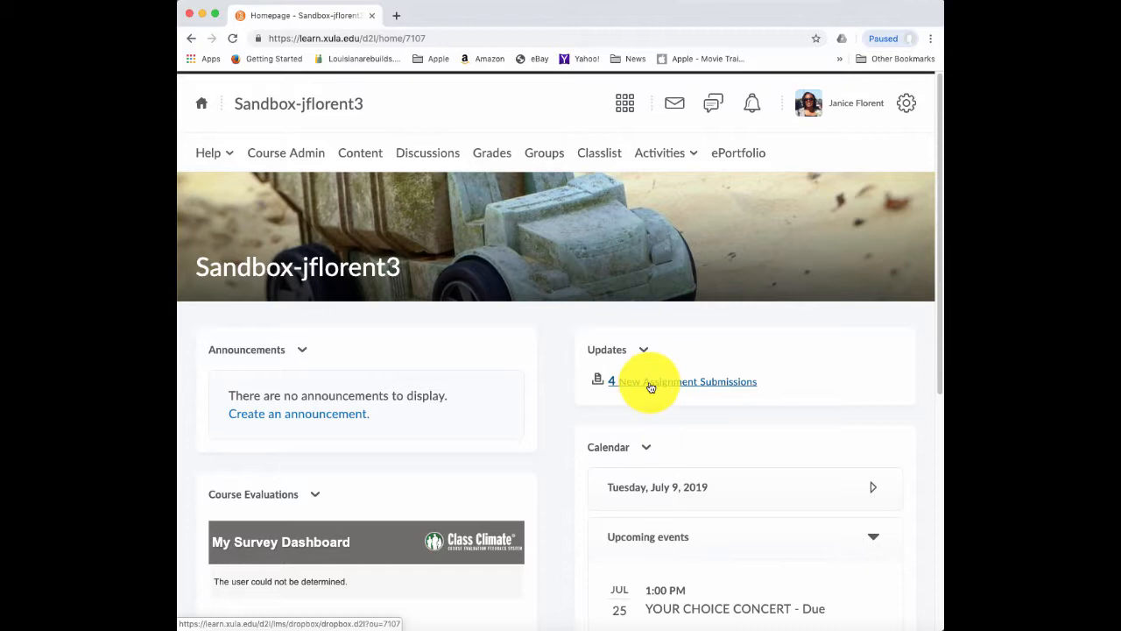
{"action": "left_click", "coordinate": [686, 385]}
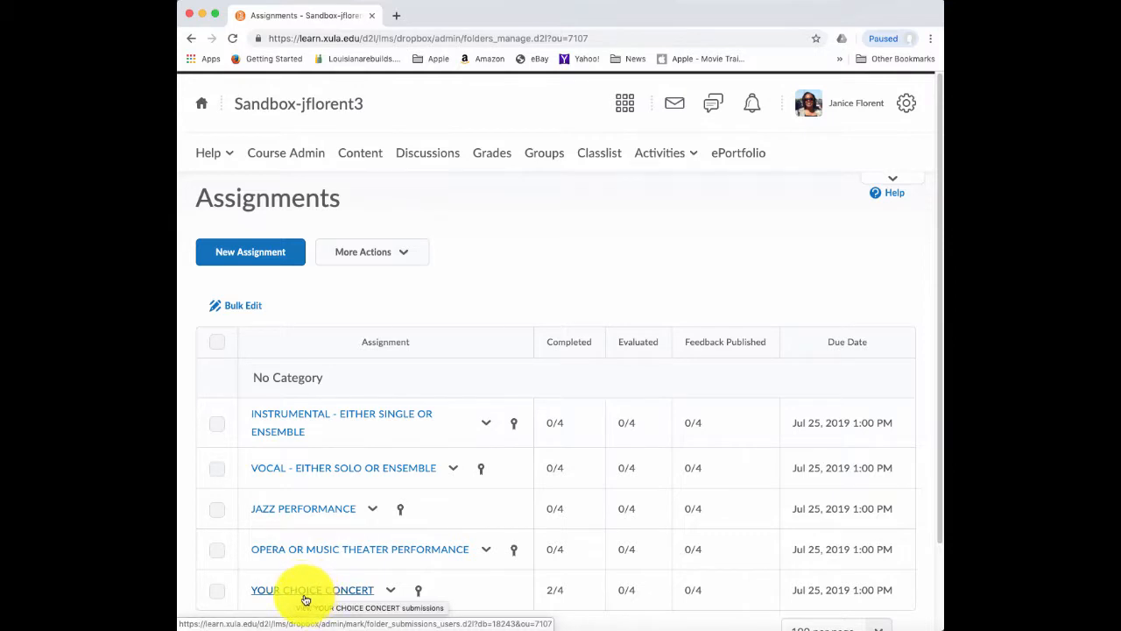
Bring up the YOUR CHOICE CONCERT submissions showing each student's handed-in files.
{"action": "left_click", "coordinate": [310, 595]}
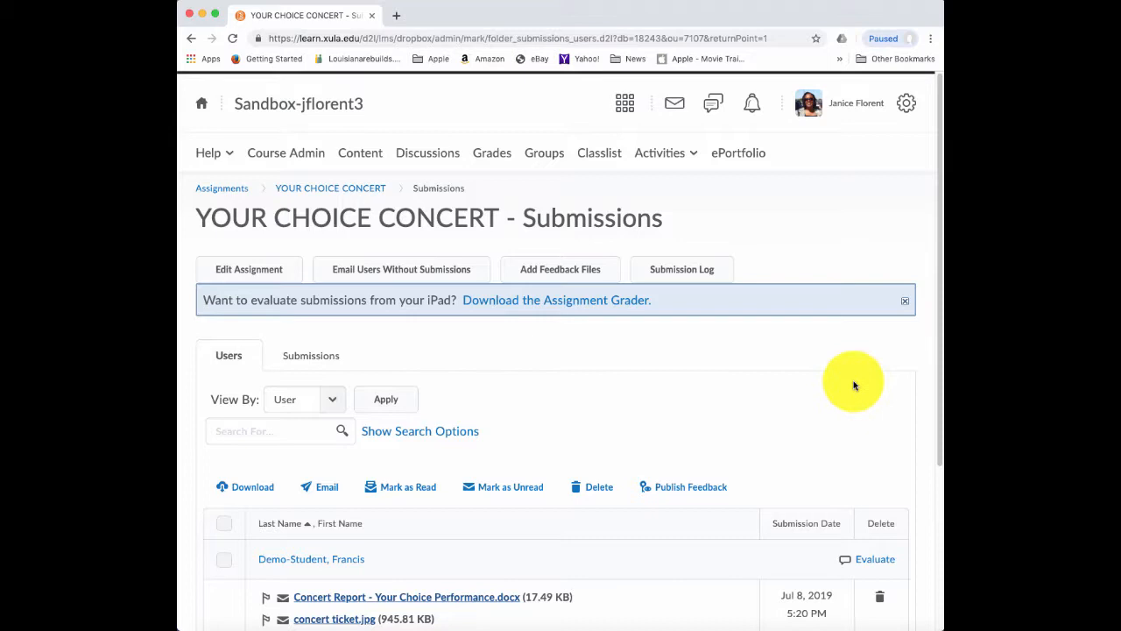
{"action": "left_click_drag", "start_coordinate": [934, 350], "coordinate": [934, 491]}
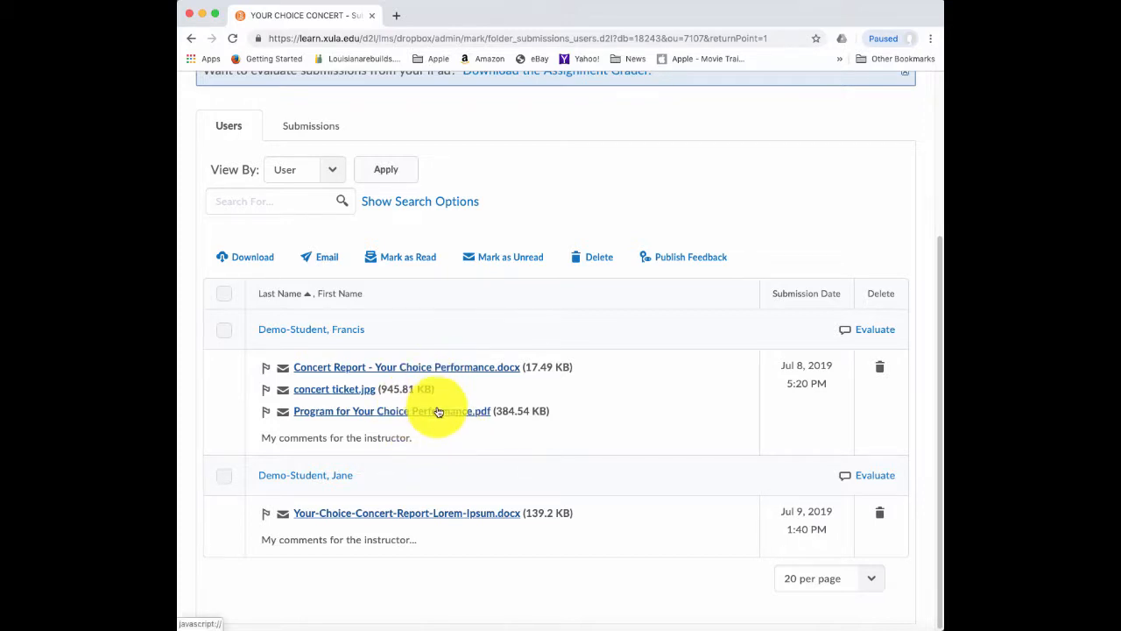
View Francis Demo-Student's program PDF and leave a note beside the performer's signature.
{"action": "left_click", "coordinate": [324, 417]}
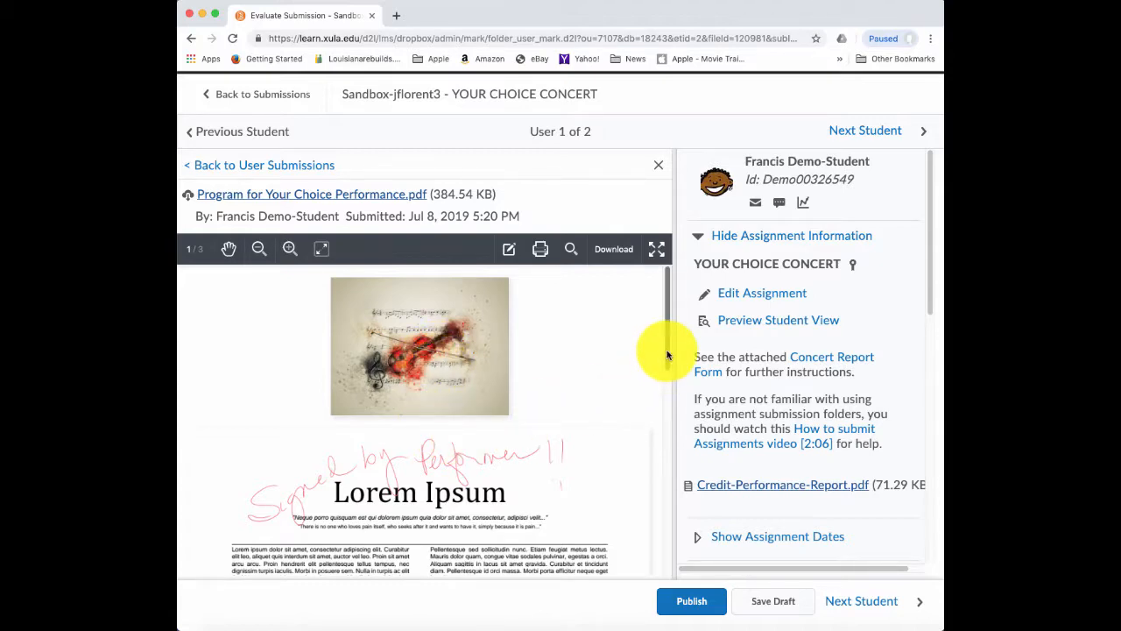
{"action": "mouse_move", "coordinate": [667, 354]}
{"action": "left_mouse_down"}
{"action": "mouse_move", "coordinate": [665, 507]}
{"action": "mouse_move", "coordinate": [668, 289]}
{"action": "left_mouse_up"}
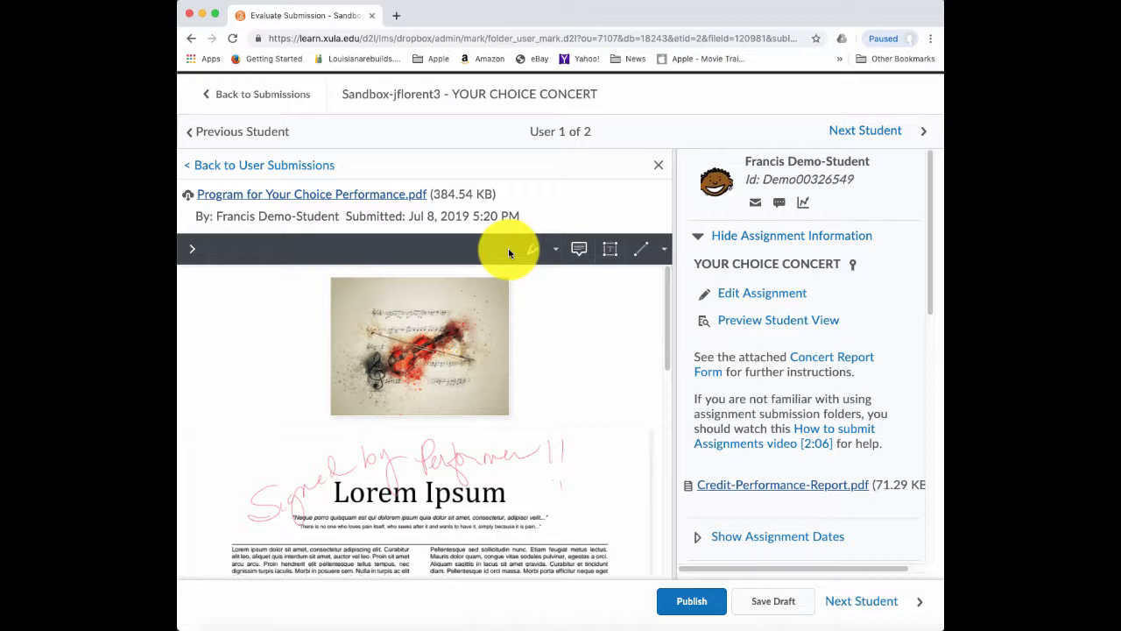
{"action": "left_click", "coordinate": [580, 254]}
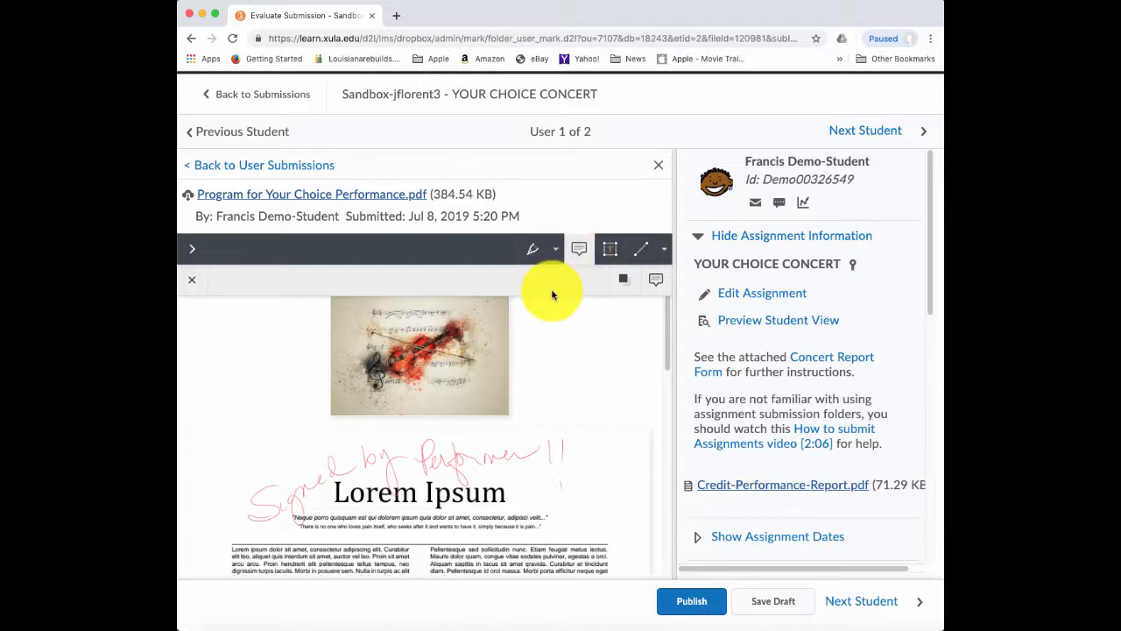
{"action": "left_click", "coordinate": [658, 281]}
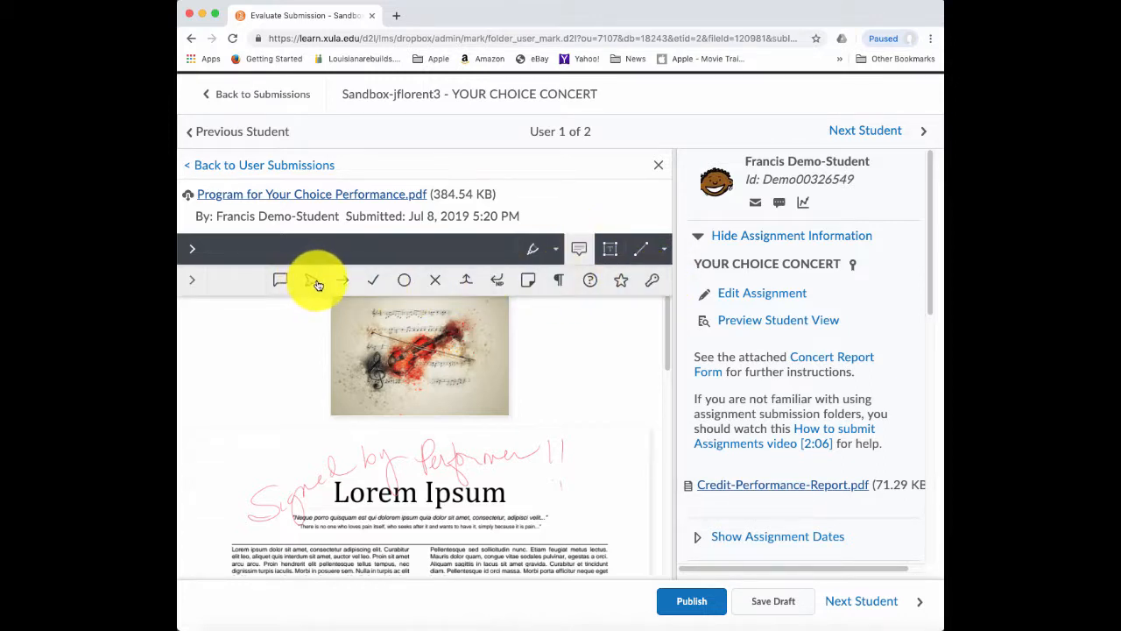
{"action": "left_click", "coordinate": [273, 479]}
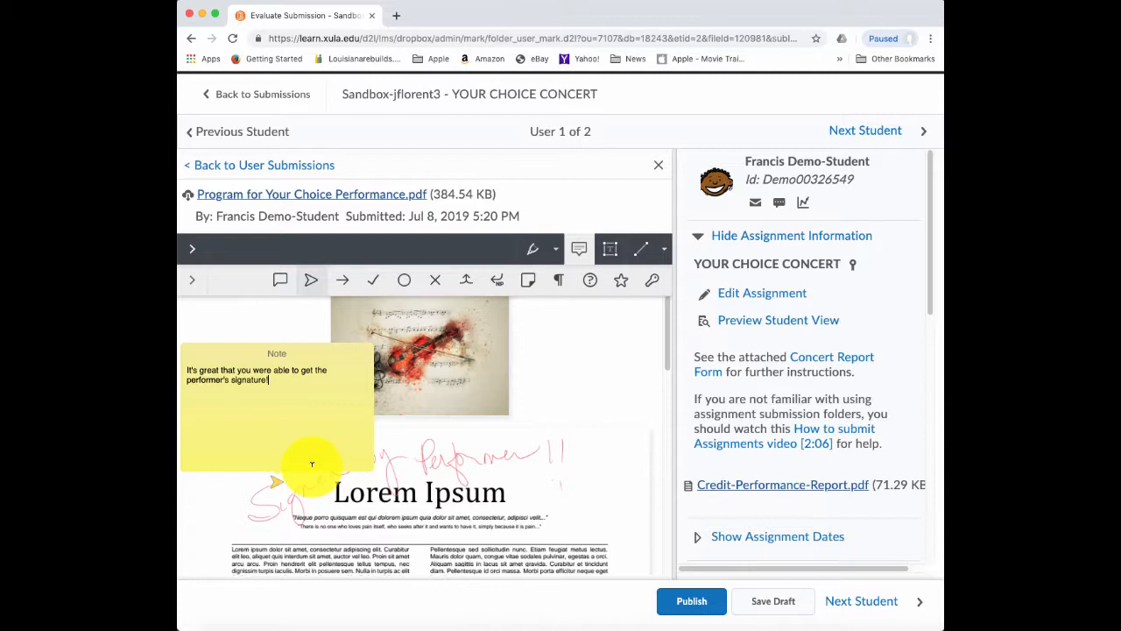
{"action": "mouse_move", "coordinate": [276, 481]}
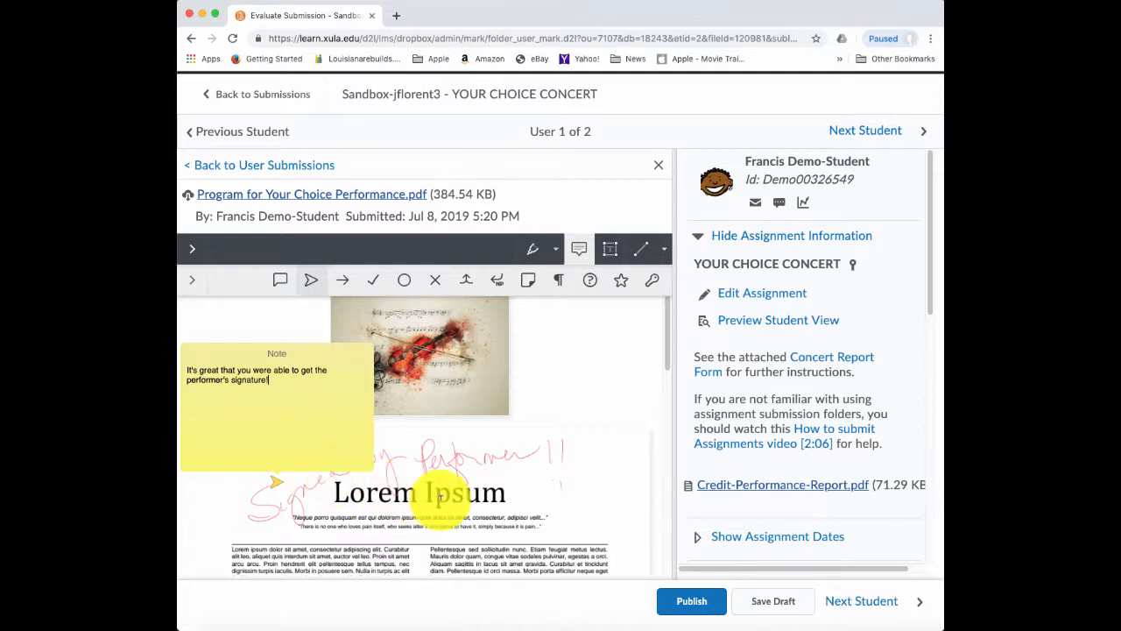
{"action": "left_click", "coordinate": [458, 477]}
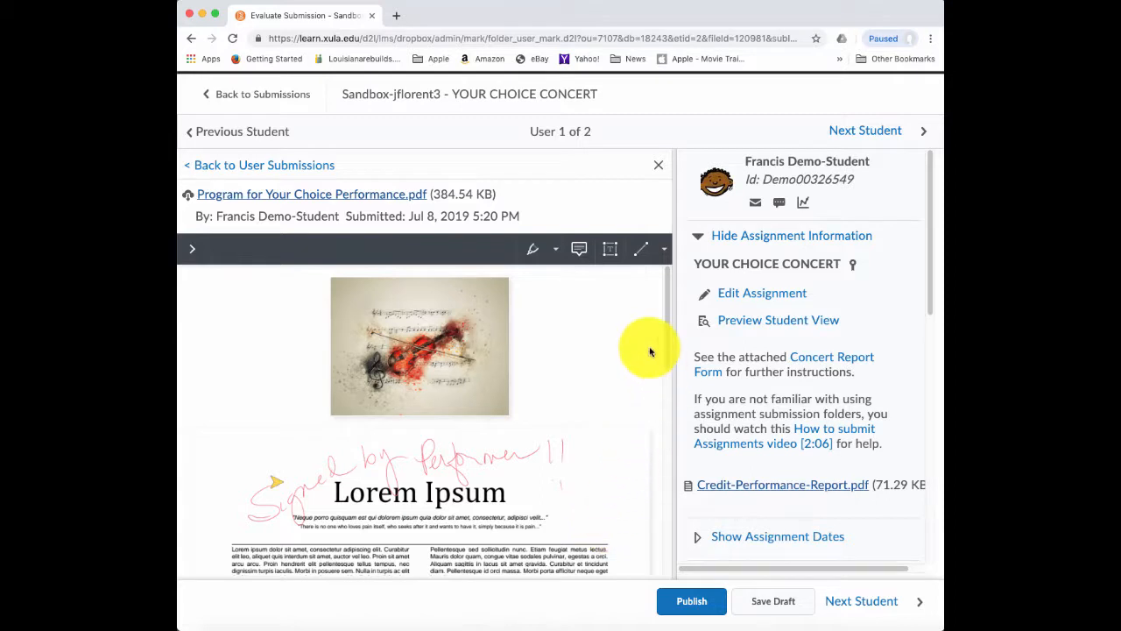
Leave the PDF, review concert ticket.jpg, and return to the student's submitted files.
{"action": "left_click", "coordinate": [250, 168]}
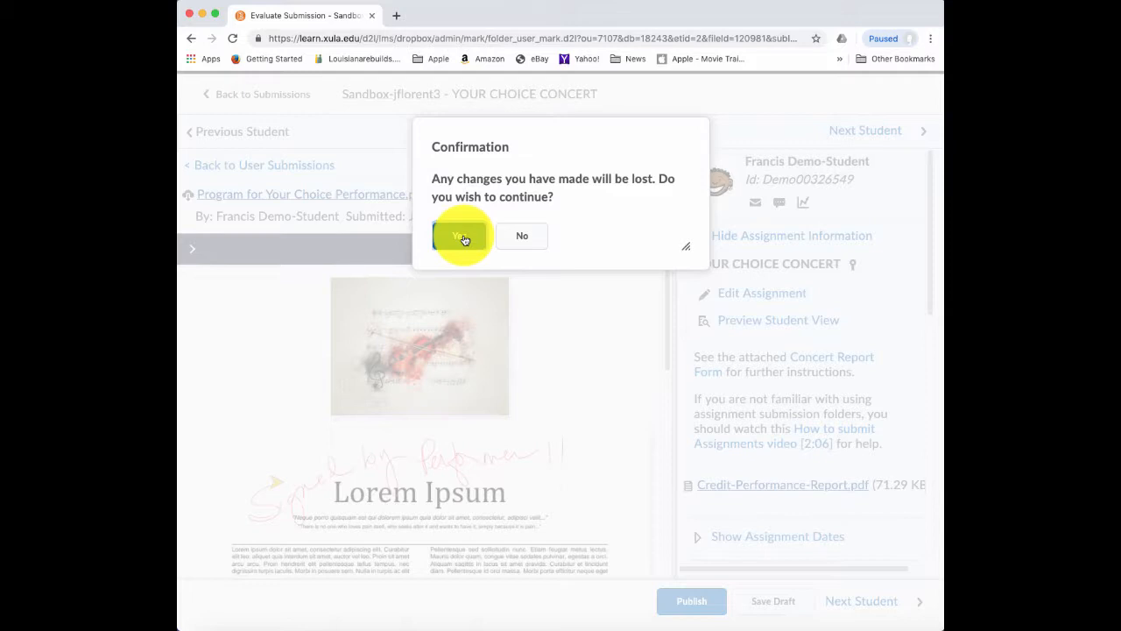
{"action": "left_click", "coordinate": [464, 238]}
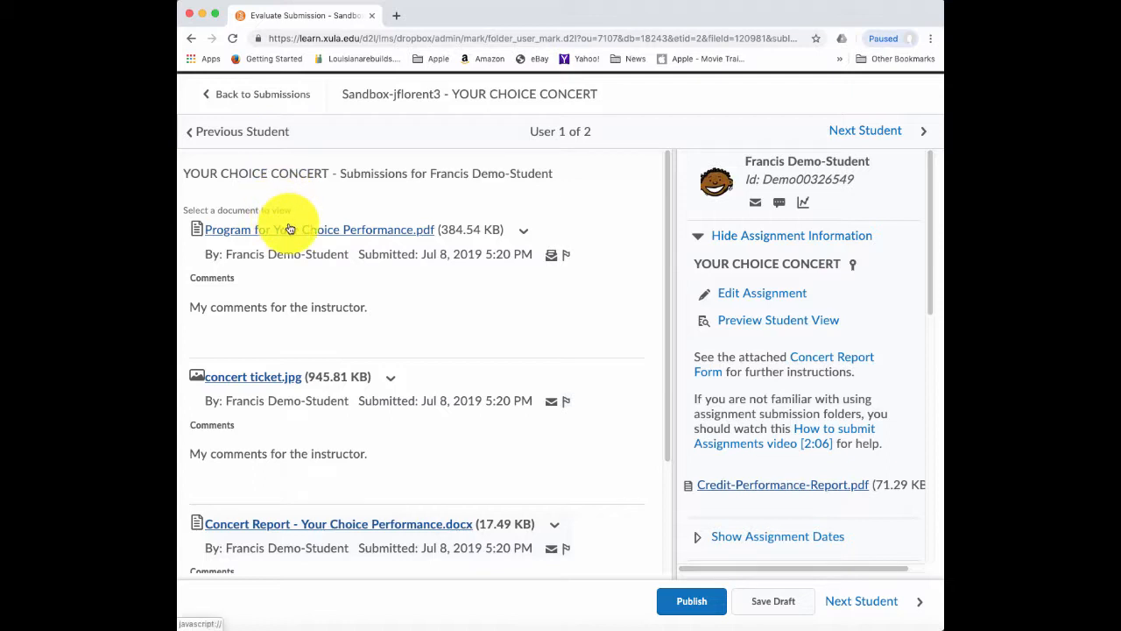
{"action": "left_click", "coordinate": [255, 377]}
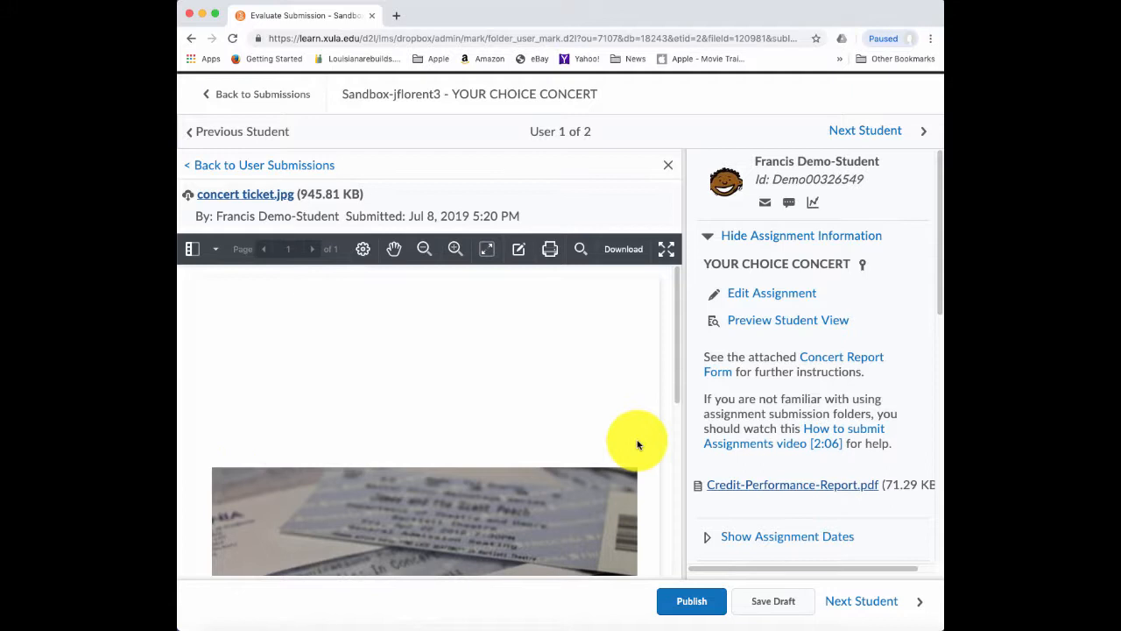
{"action": "mouse_move", "coordinate": [676, 389]}
{"action": "left_mouse_down"}
{"action": "mouse_move", "coordinate": [671, 486]}
{"action": "mouse_move", "coordinate": [674, 289]}
{"action": "left_mouse_up"}
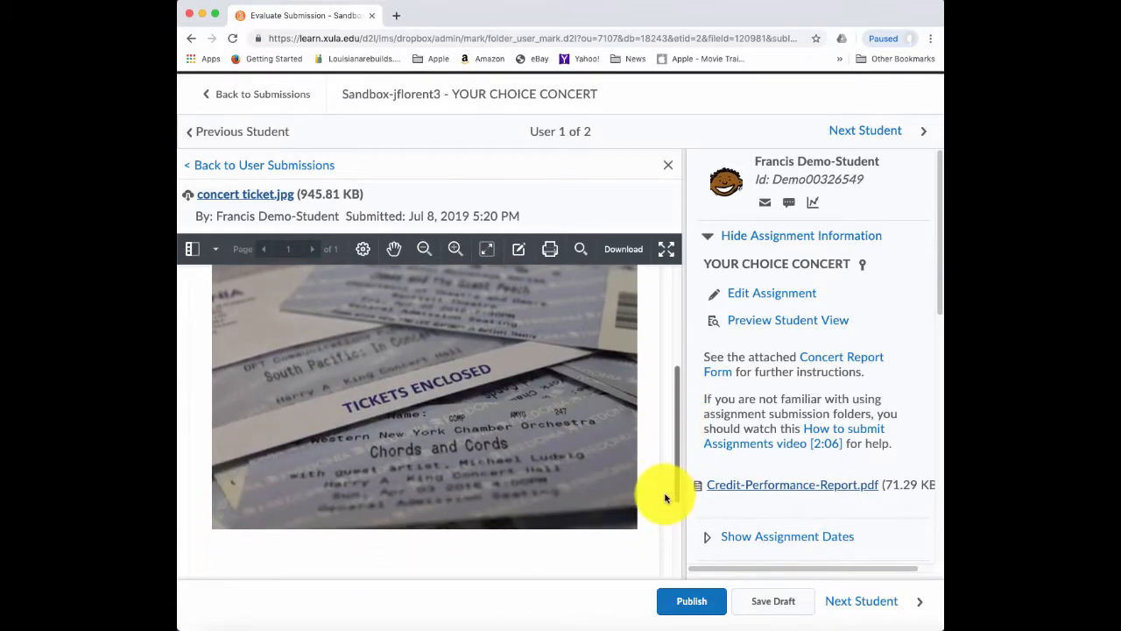
{"action": "left_click", "coordinate": [252, 169]}
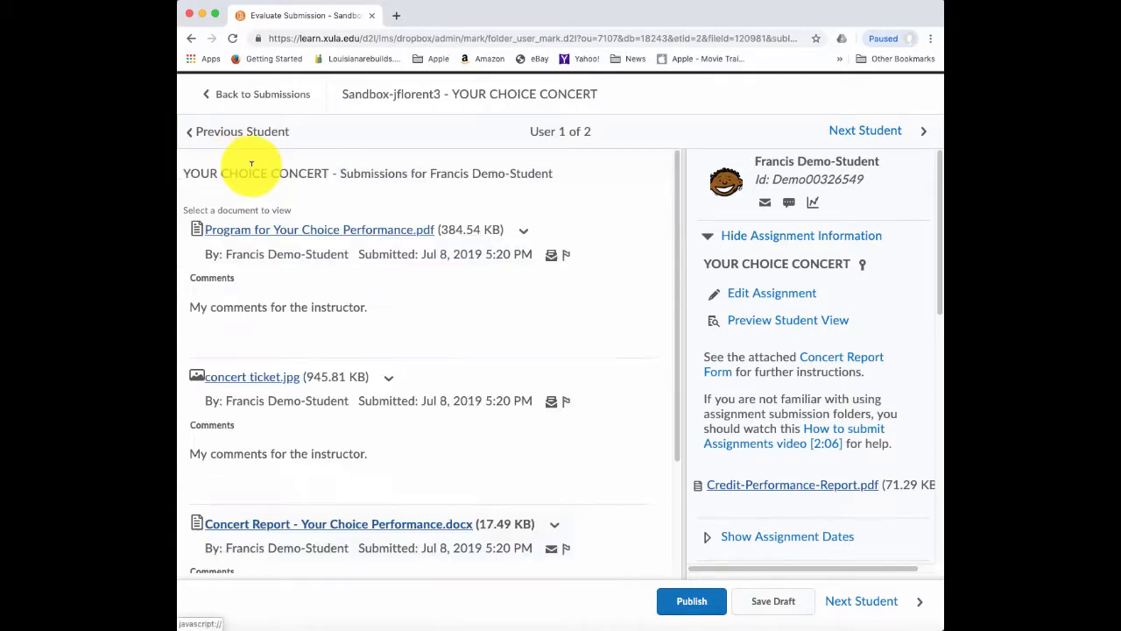
Highlight the quote under the report's title and attach a 'nice work!' note beside it.
{"action": "left_click", "coordinate": [298, 526]}
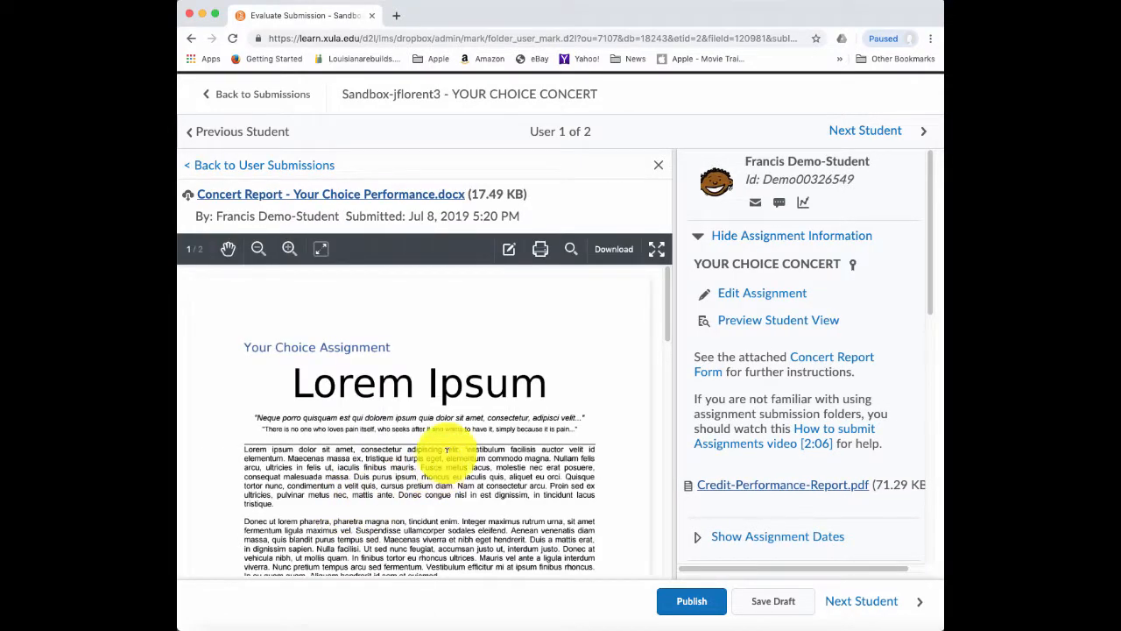
{"action": "left_click_drag", "start_coordinate": [667, 320], "coordinate": [661, 494]}
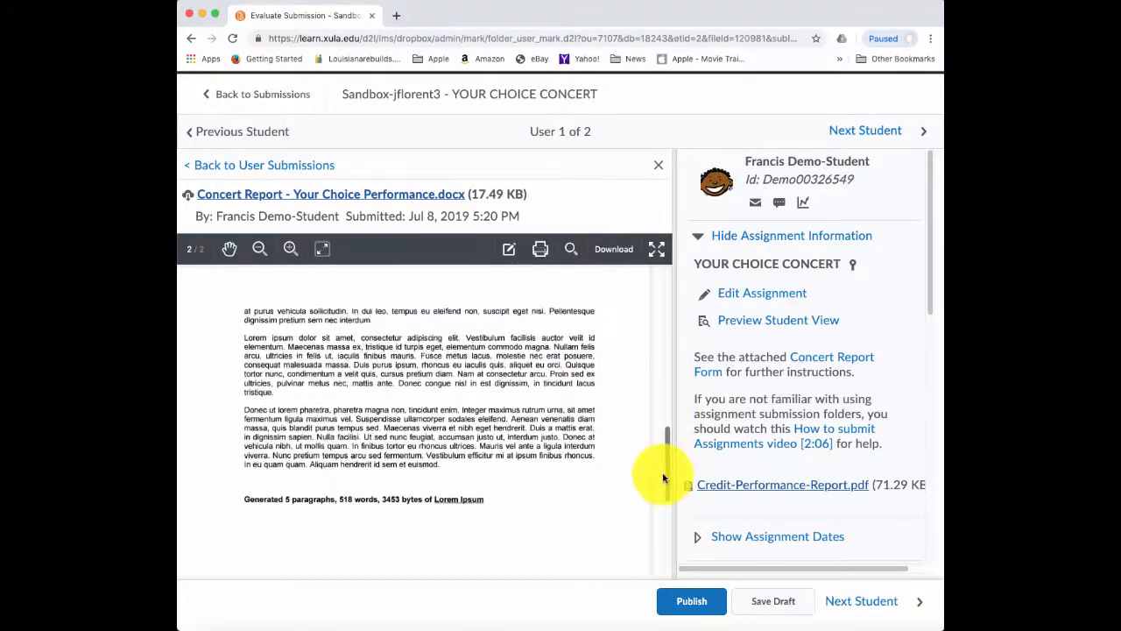
{"action": "left_click_drag", "start_coordinate": [661, 495], "coordinate": [652, 298]}
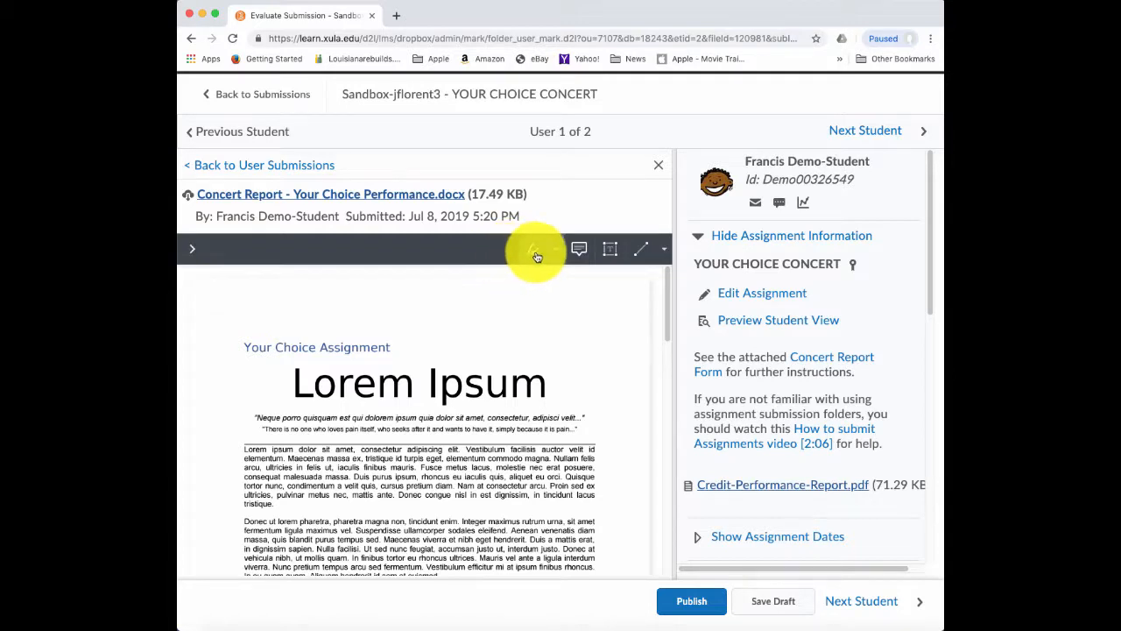
{"action": "left_click", "coordinate": [556, 249]}
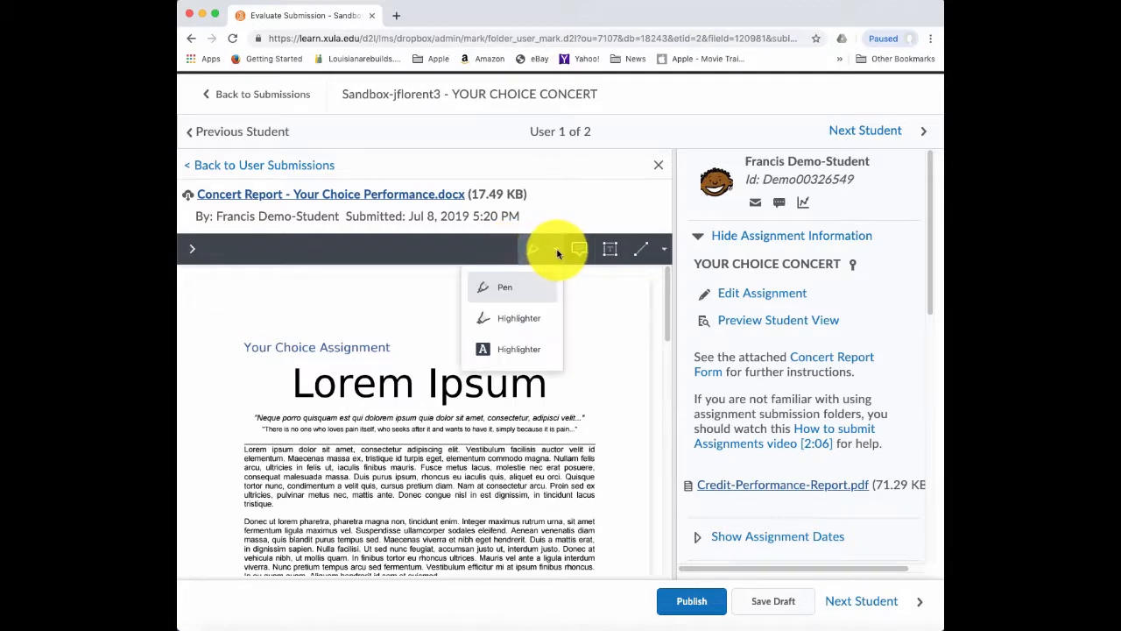
{"action": "left_click", "coordinate": [510, 322]}
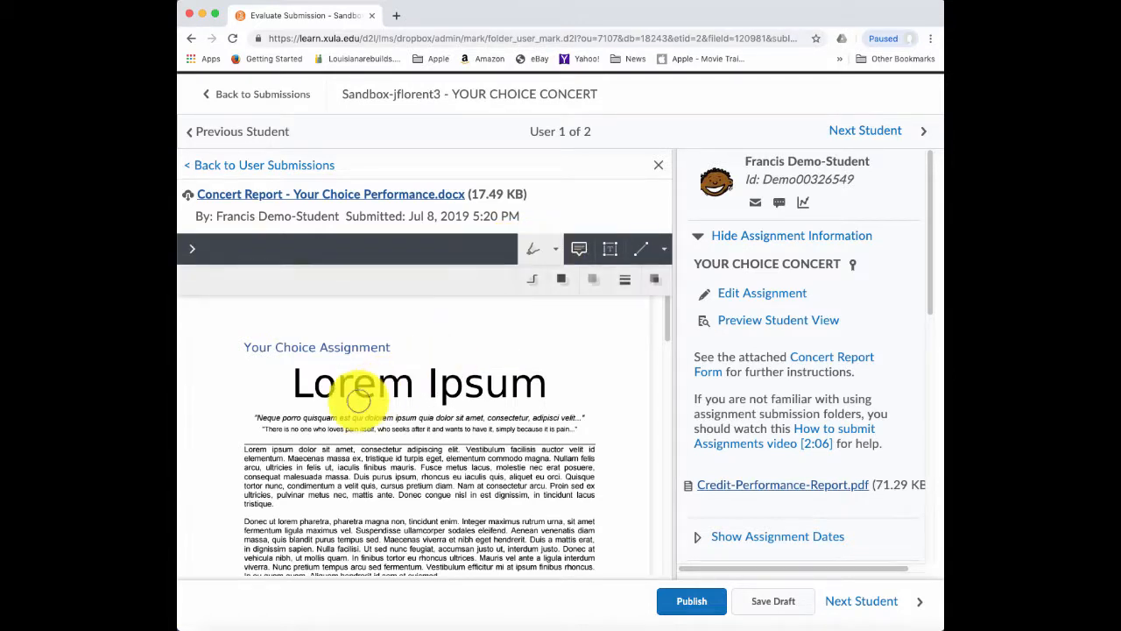
{"action": "left_click_drag", "start_coordinate": [254, 419], "coordinate": [583, 422]}
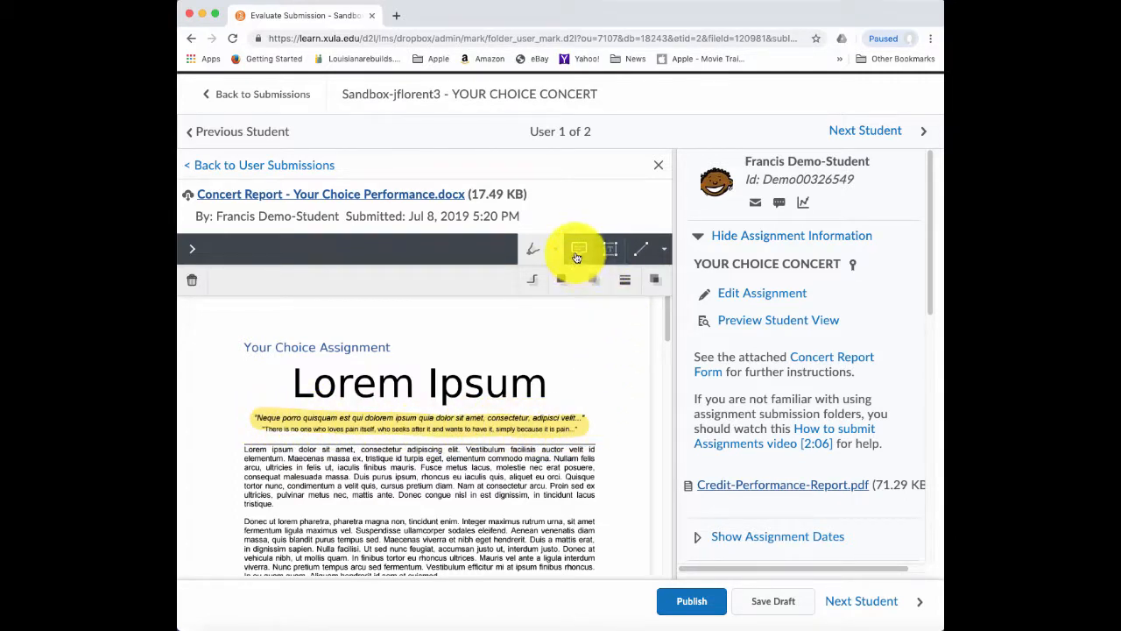
{"action": "left_click", "coordinate": [610, 248]}
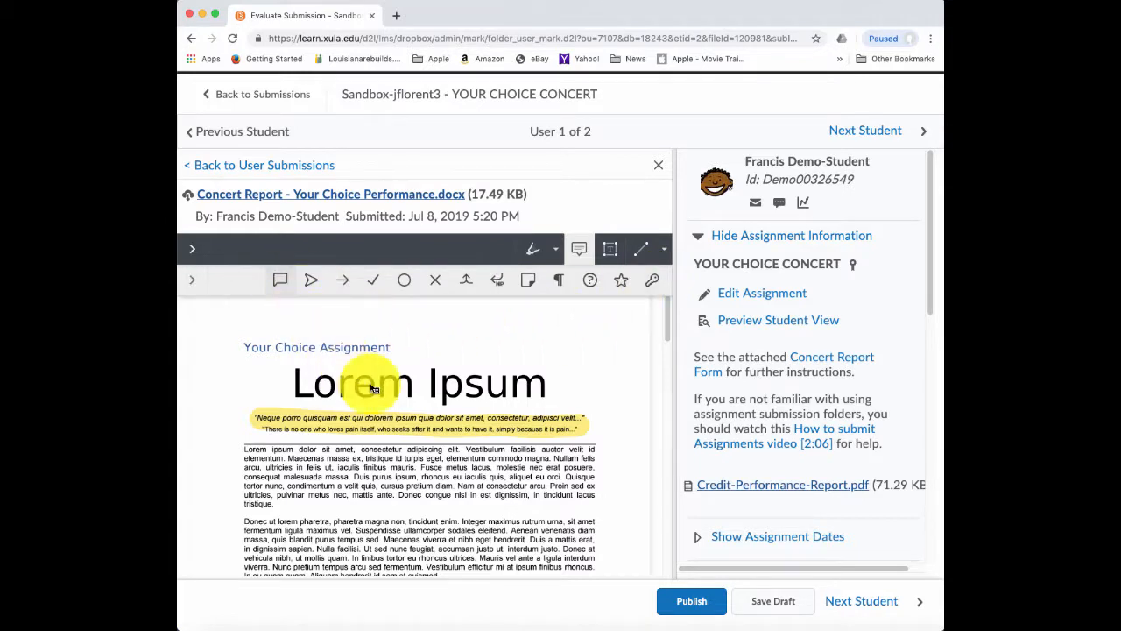
{"action": "left_click", "coordinate": [272, 397]}
{"action": "type", "text": "nice work!"}
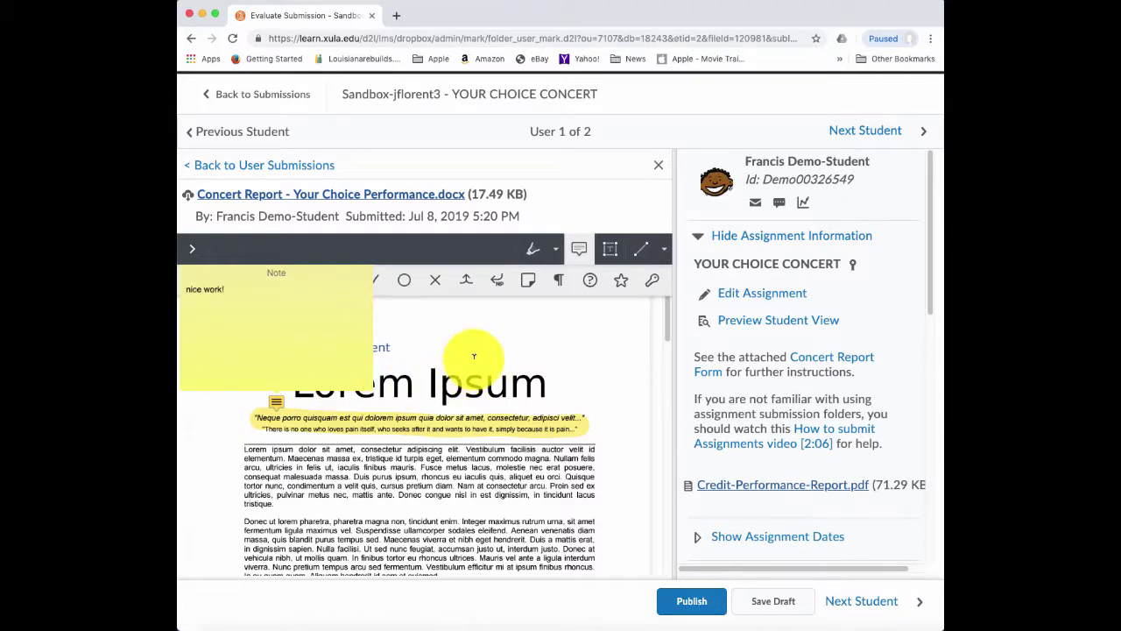
{"action": "left_click", "coordinate": [474, 355]}
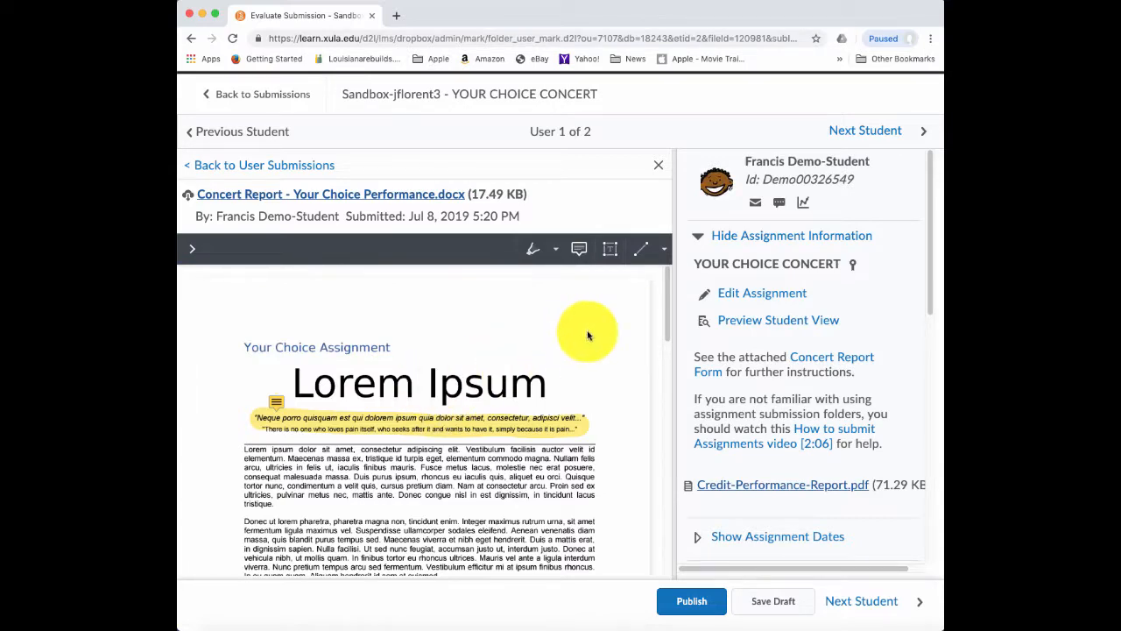
{"action": "mouse_move", "coordinate": [668, 306]}
{"action": "left_mouse_down"}
{"action": "mouse_move", "coordinate": [663, 429]}
{"action": "mouse_move", "coordinate": [668, 302]}
{"action": "left_mouse_up"}
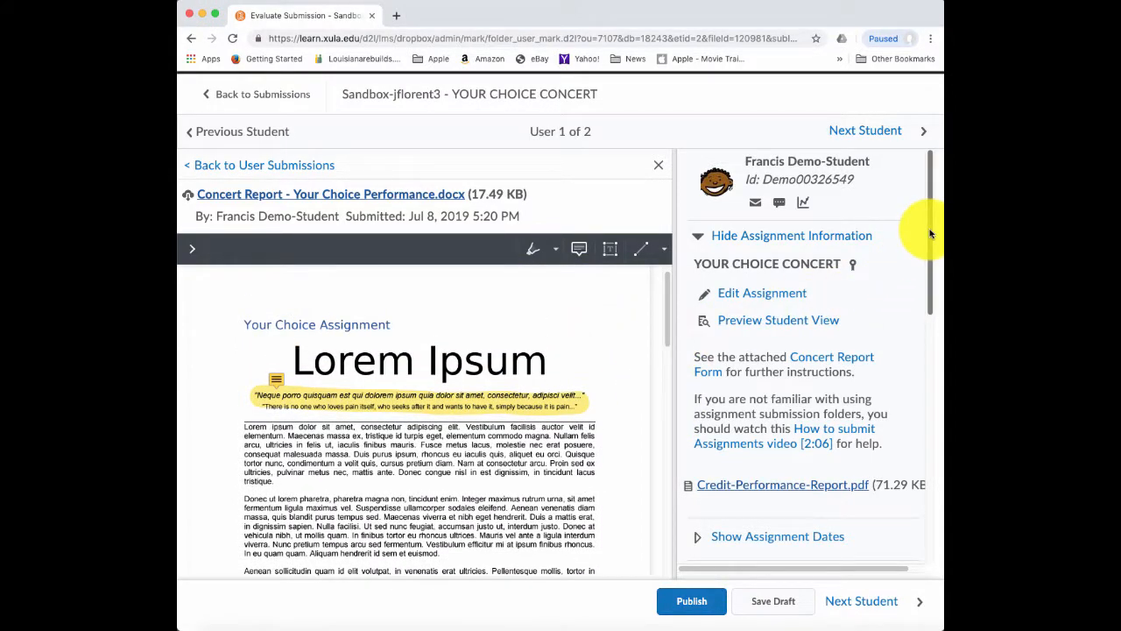
{"action": "left_click_drag", "start_coordinate": [928, 231], "coordinate": [932, 357]}
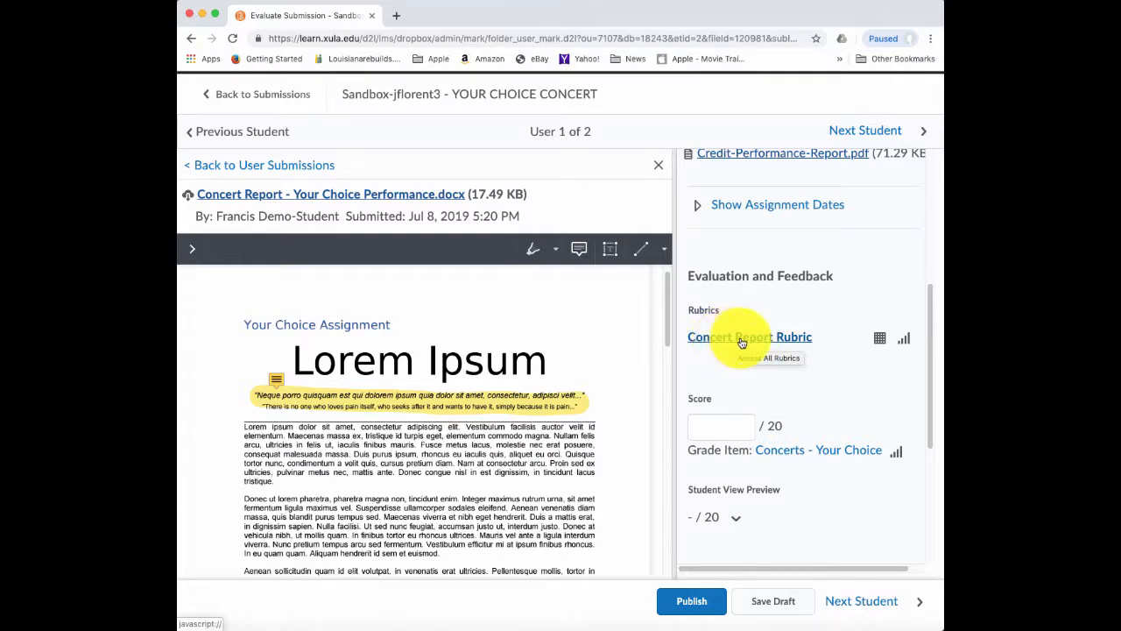
Award 2 Timeliness, 2 Grammar, 3 Ticket/Program and 12 Content points on the Concert Report Rubric.
{"action": "left_click", "coordinate": [731, 341]}
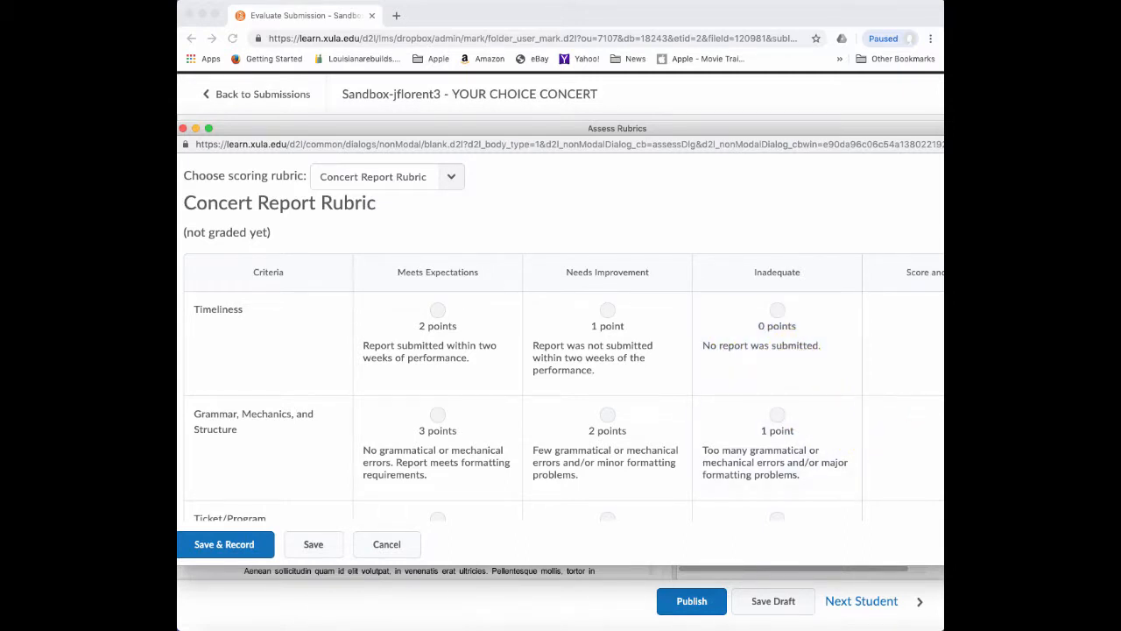
{"action": "left_click_drag", "start_coordinate": [942, 561], "coordinate": [928, 530]}
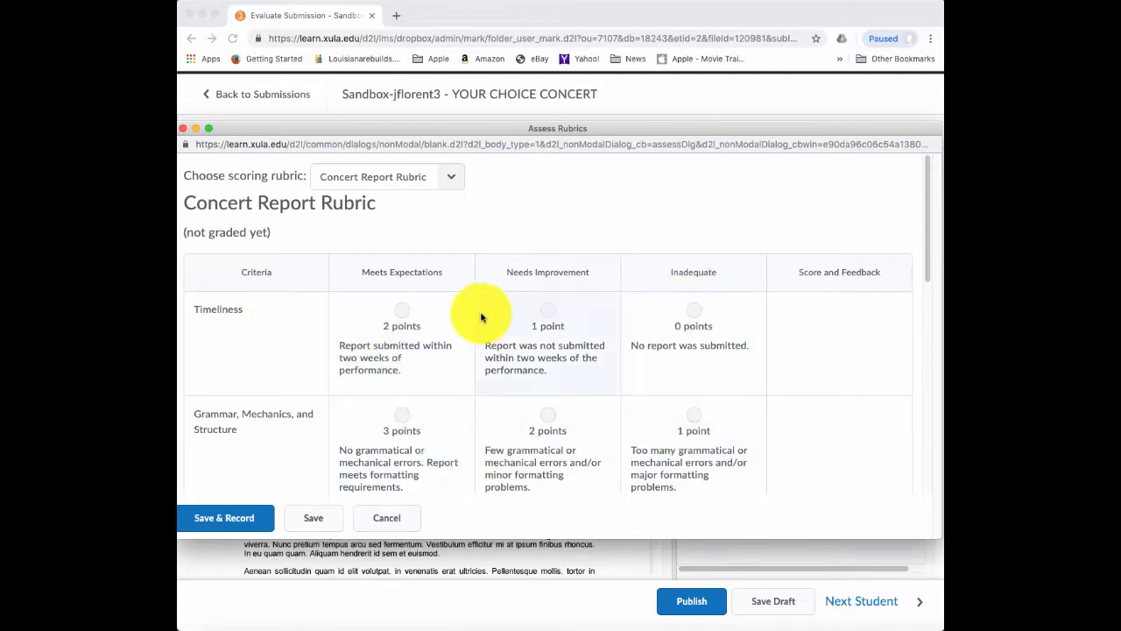
{"action": "left_click_drag", "start_coordinate": [929, 250], "coordinate": [931, 278]}
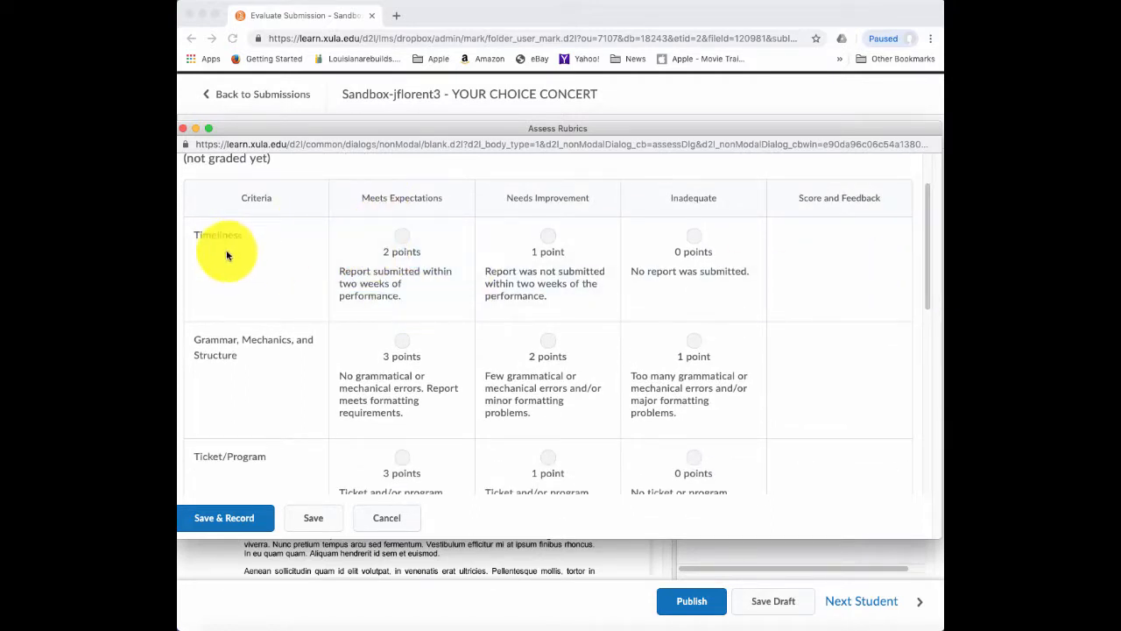
{"action": "left_click", "coordinate": [401, 236]}
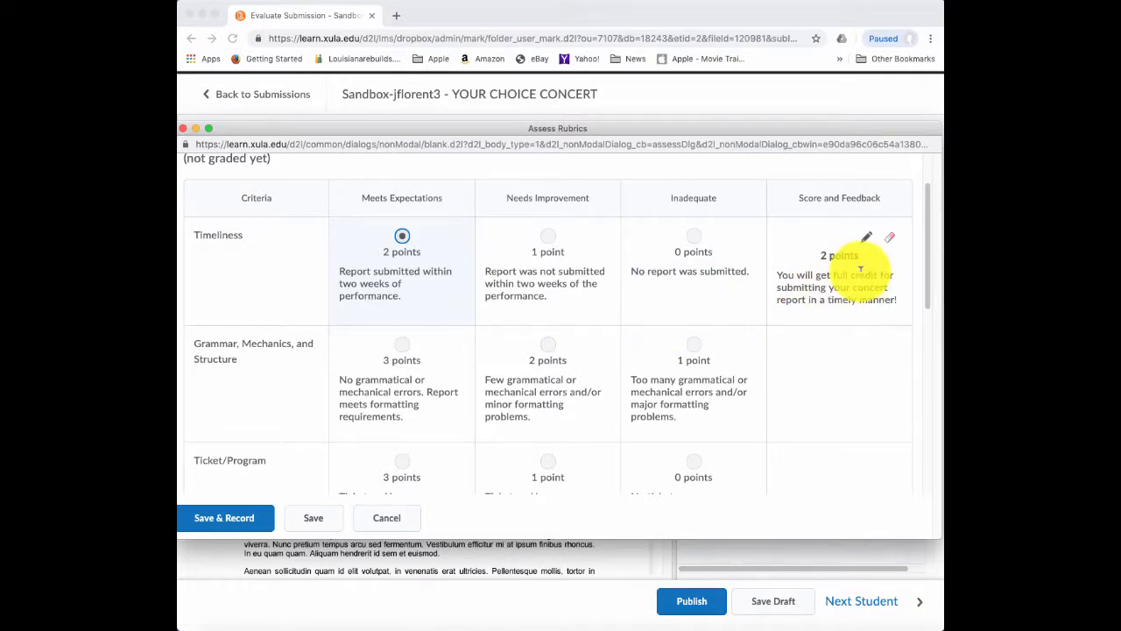
{"action": "left_click", "coordinate": [546, 344]}
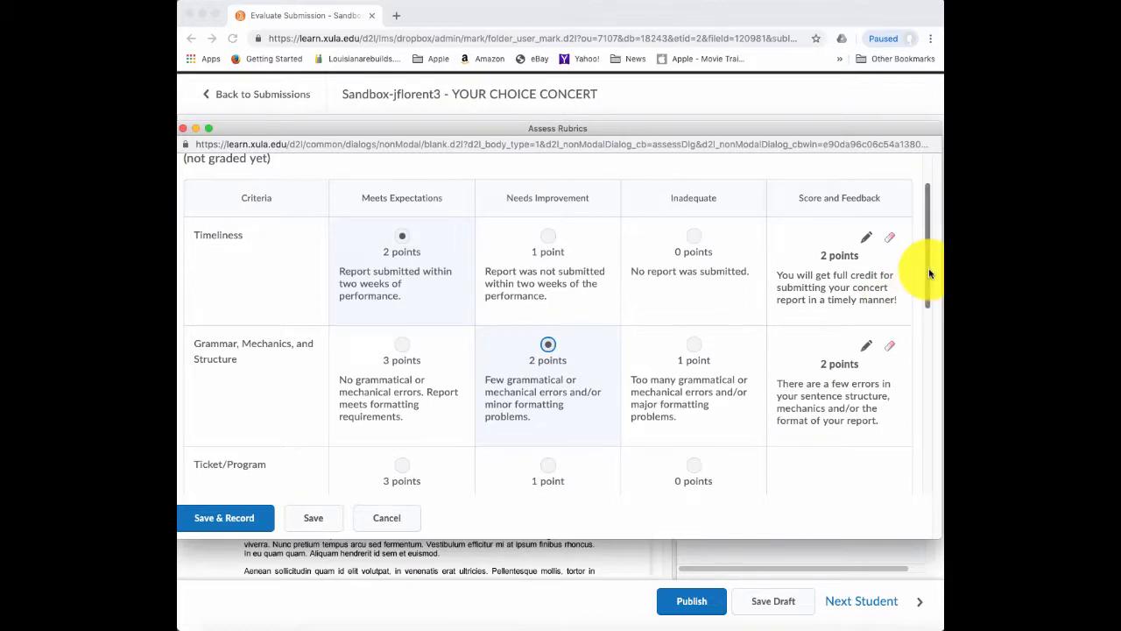
{"action": "left_click_drag", "start_coordinate": [930, 273], "coordinate": [928, 338]}
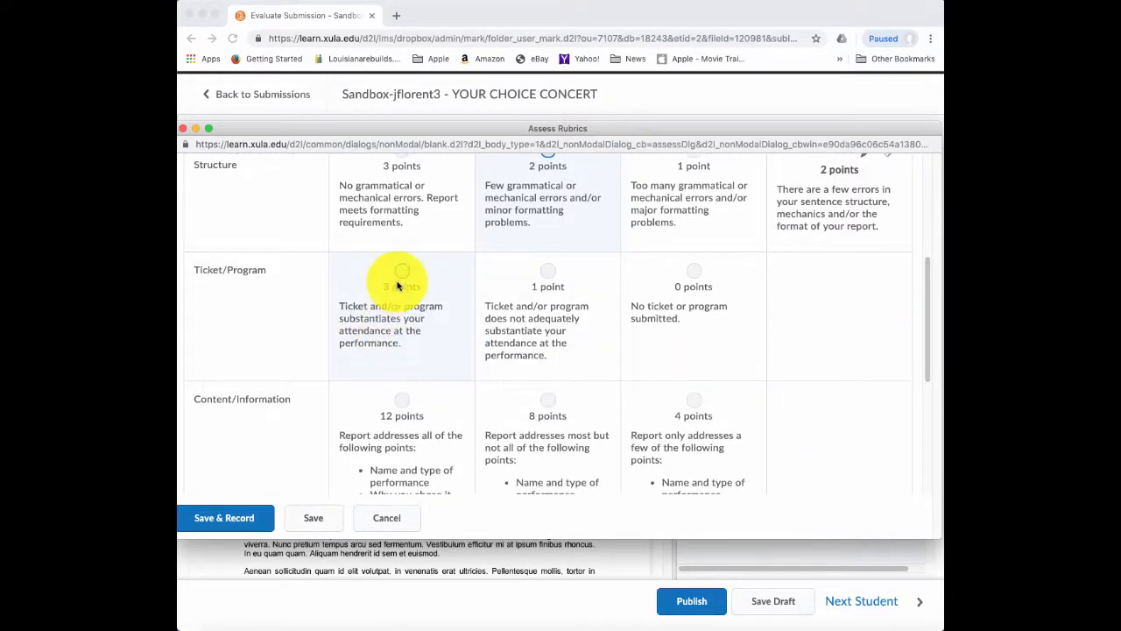
{"action": "left_click", "coordinate": [402, 272]}
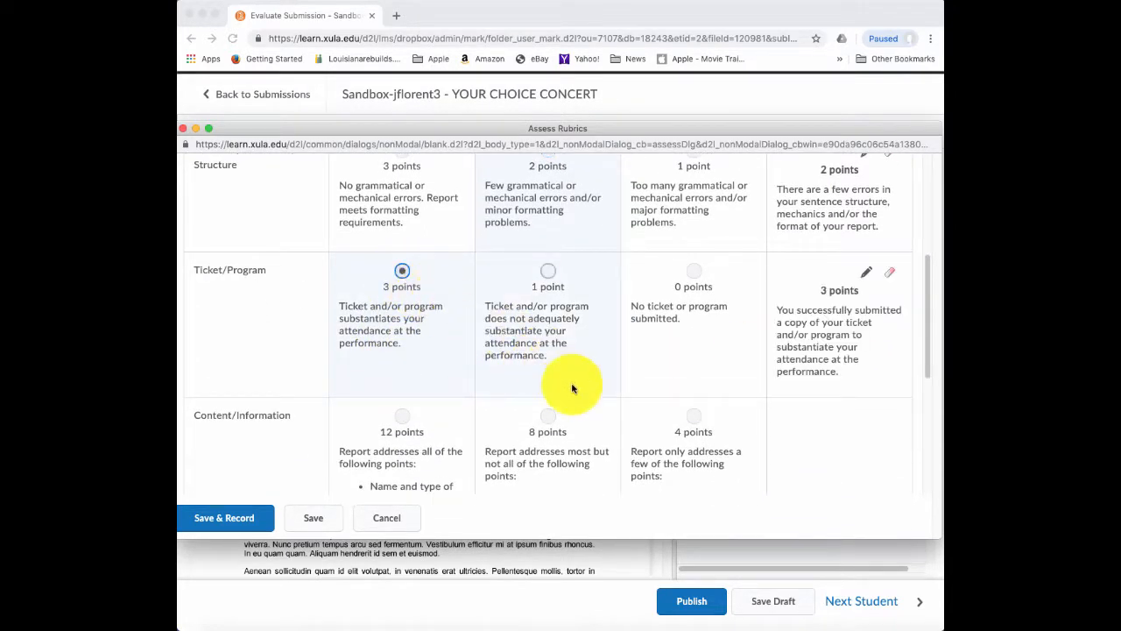
{"action": "left_click_drag", "start_coordinate": [929, 369], "coordinate": [928, 399]}
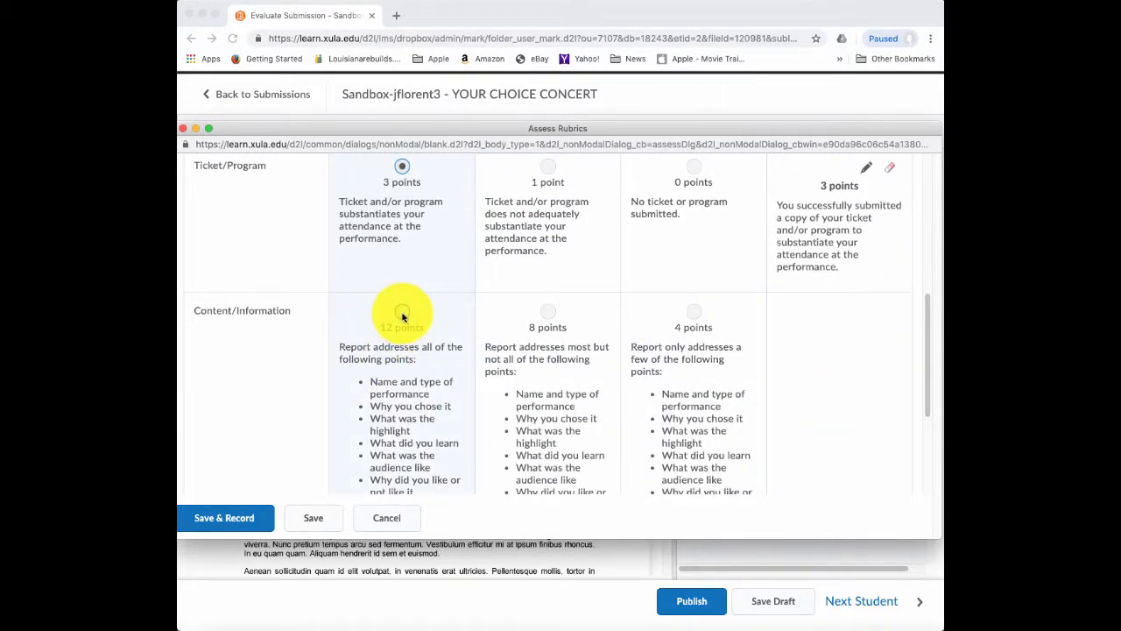
{"action": "left_click", "coordinate": [402, 311]}
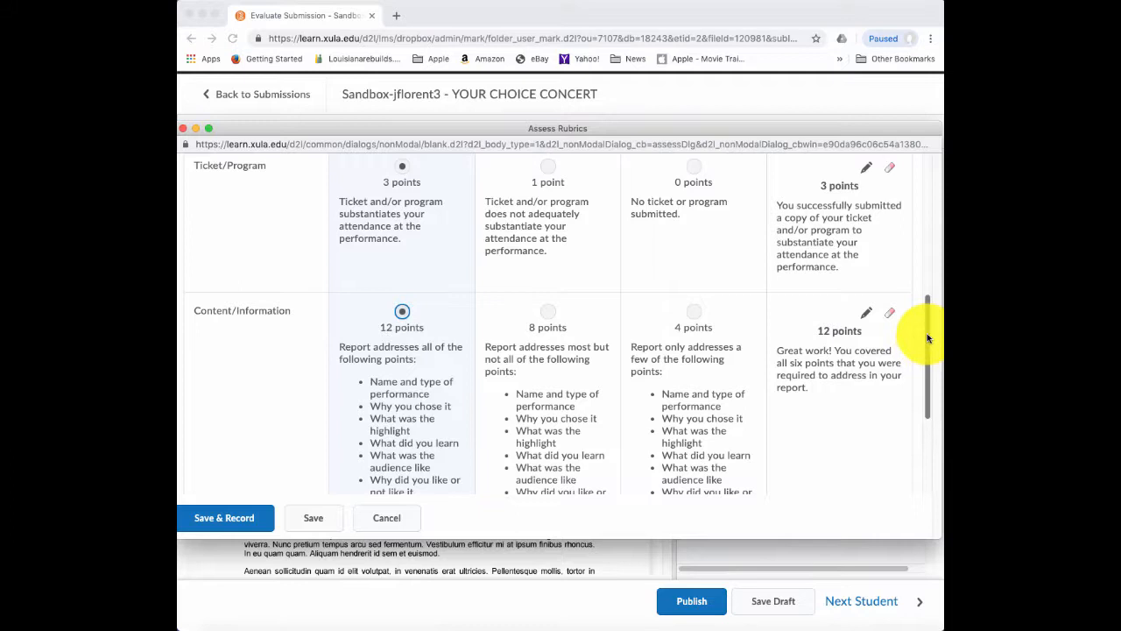
{"action": "left_click_drag", "start_coordinate": [929, 339], "coordinate": [928, 394]}
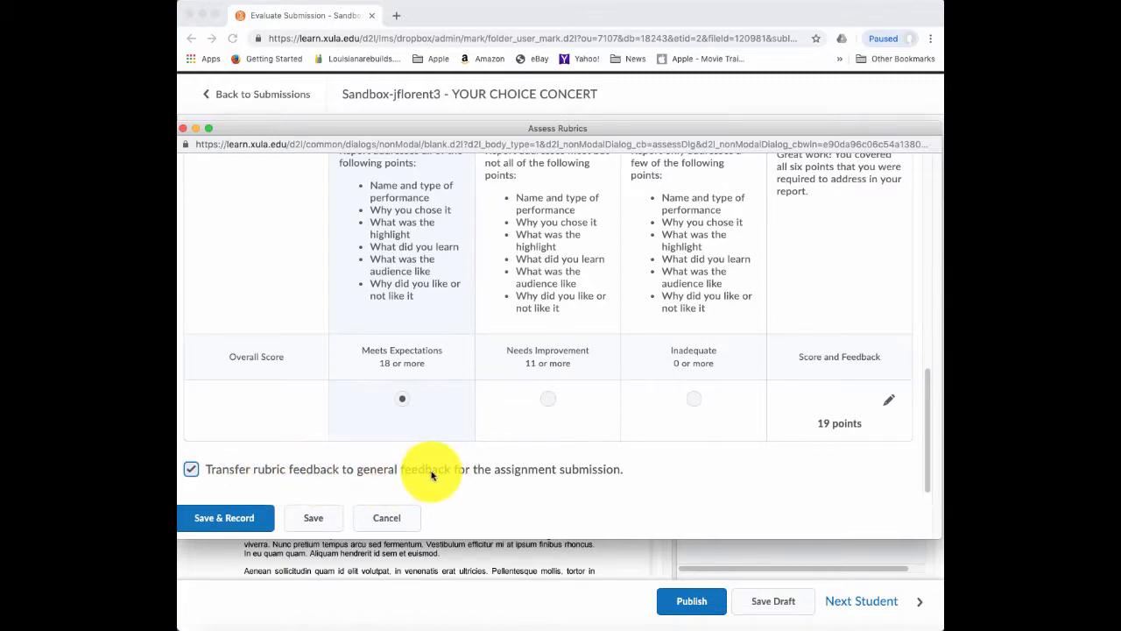
Save & Record the 19/20 score with feedback and publish it to Francis Demo-Student.
{"action": "left_click", "coordinate": [232, 523]}
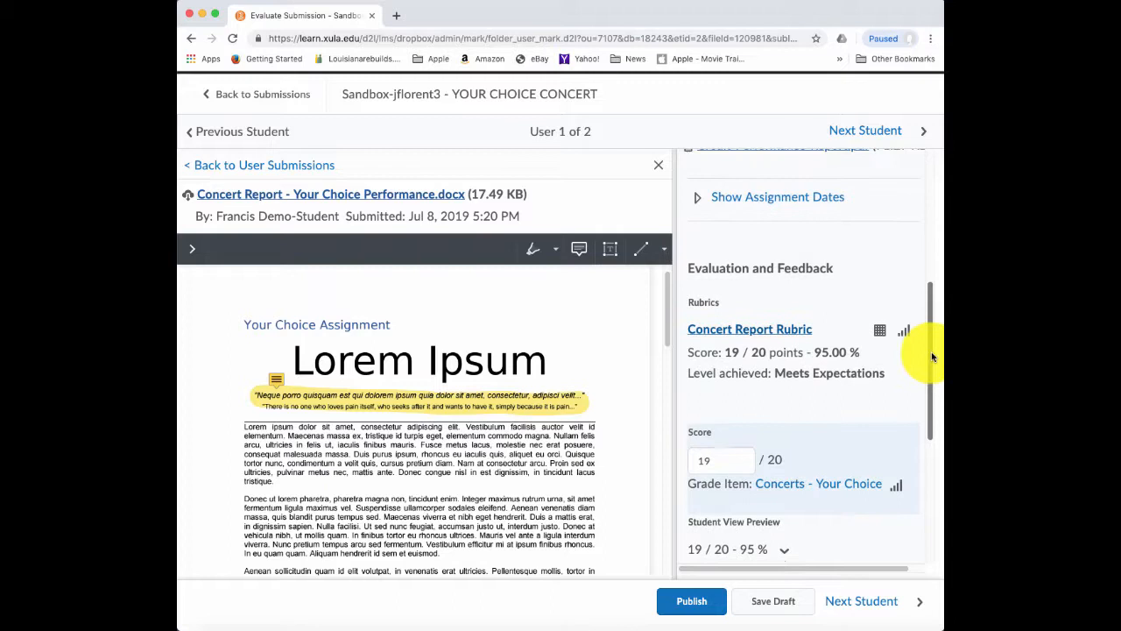
{"action": "left_click_drag", "start_coordinate": [930, 351], "coordinate": [930, 394]}
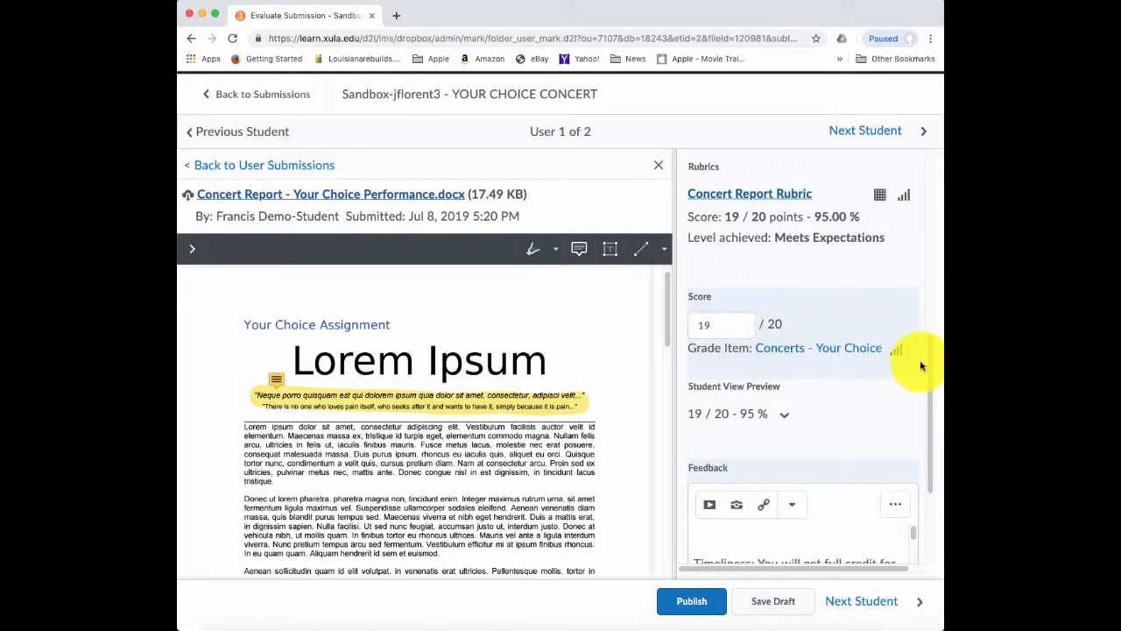
{"action": "left_click_drag", "start_coordinate": [931, 368], "coordinate": [931, 430]}
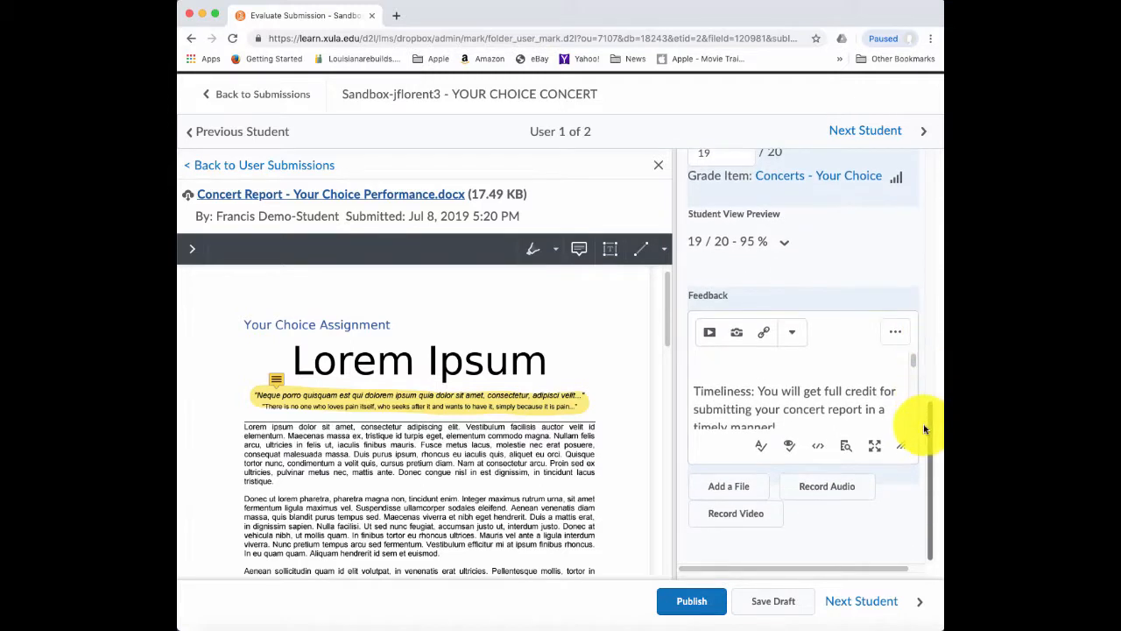
{"action": "left_click_drag", "start_coordinate": [914, 364], "coordinate": [913, 427]}
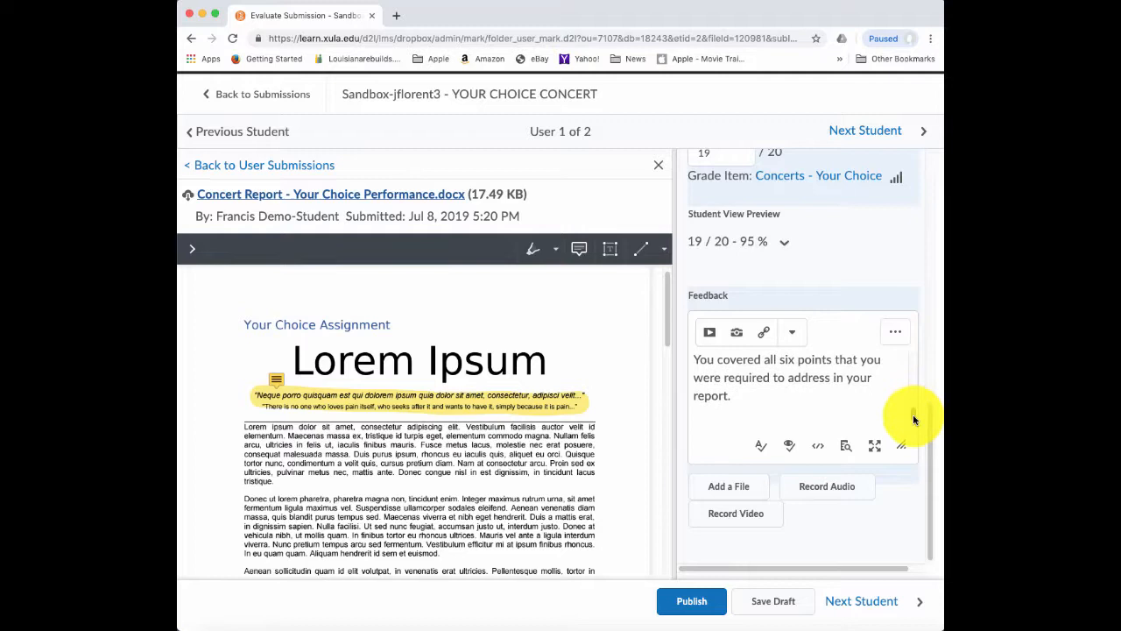
{"action": "mouse_move", "coordinate": [913, 427]}
{"action": "left_mouse_down"}
{"action": "mouse_move", "coordinate": [911, 406]}
{"action": "mouse_move", "coordinate": [914, 418]}
{"action": "left_mouse_up"}
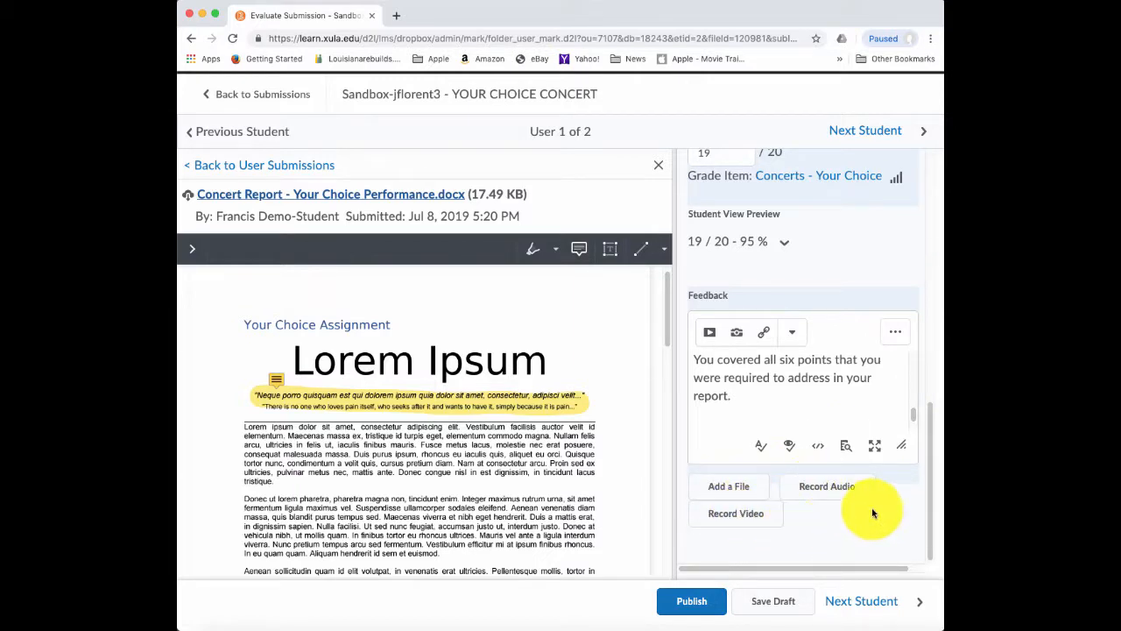
{"action": "left_click_drag", "start_coordinate": [929, 446], "coordinate": [929, 460]}
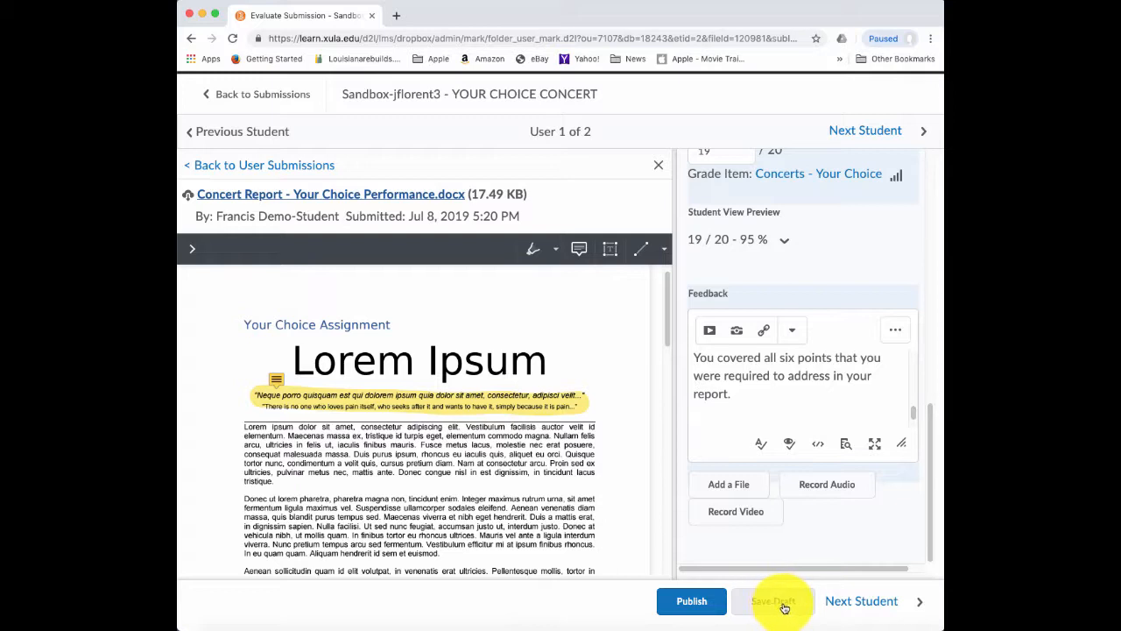
{"action": "left_click", "coordinate": [694, 605]}
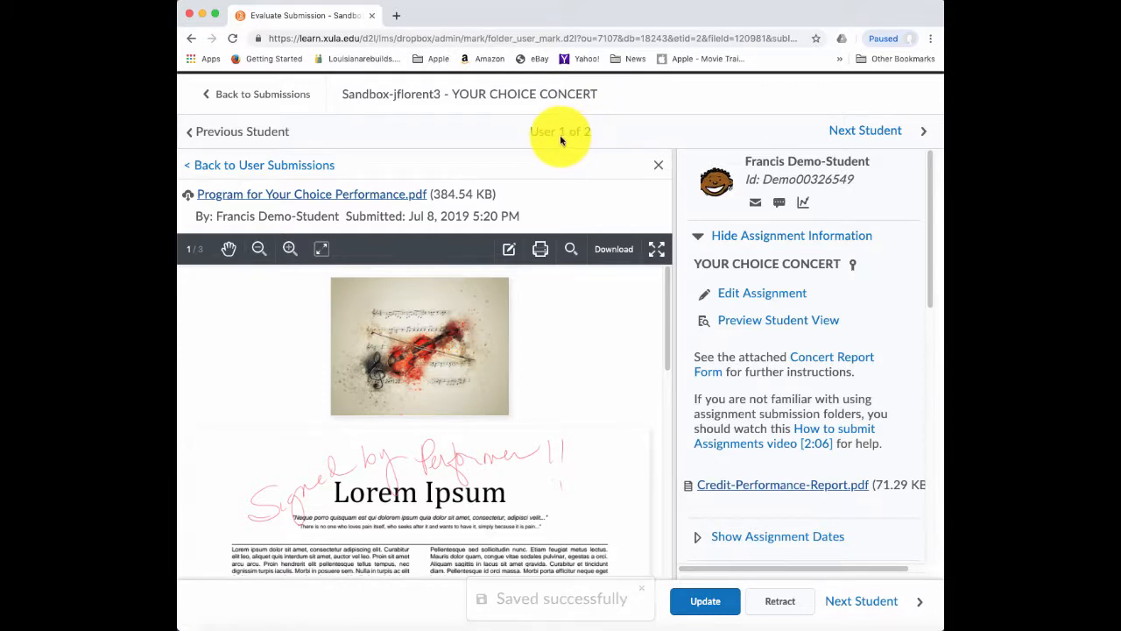
{"action": "left_click", "coordinate": [870, 131]}
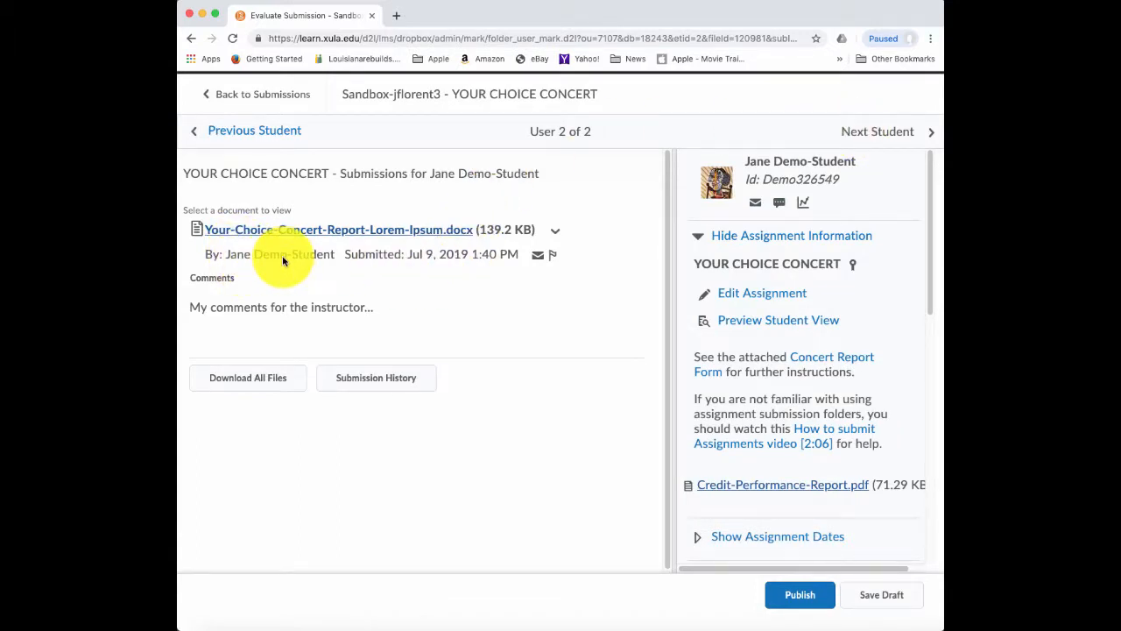
{"action": "left_click", "coordinate": [331, 234]}
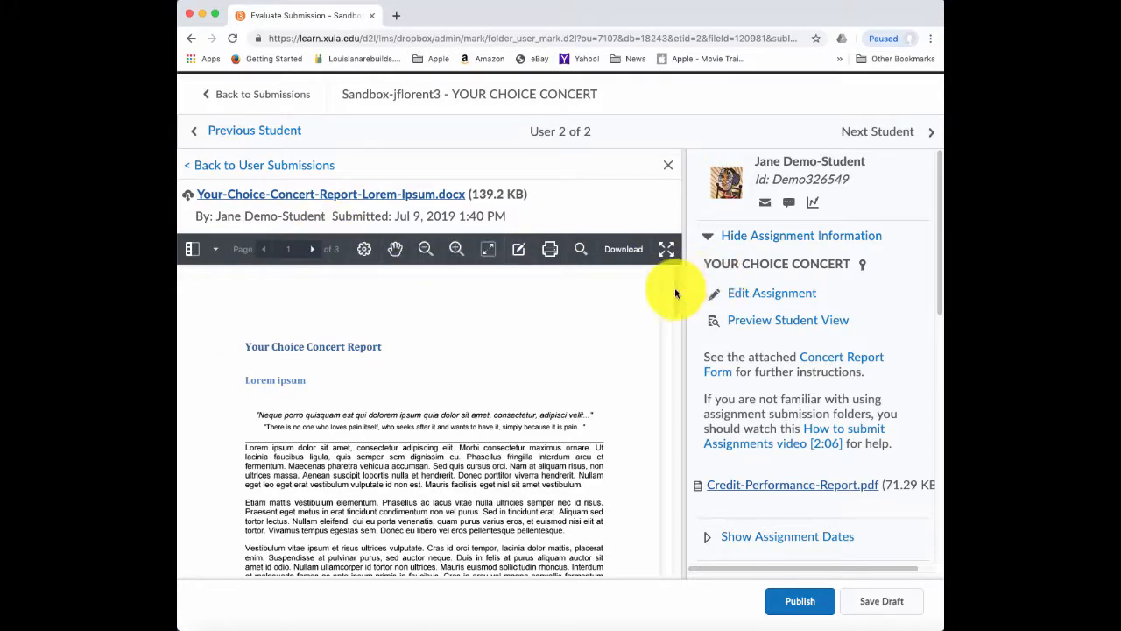
{"action": "mouse_move", "coordinate": [677, 291]}
{"action": "left_mouse_down"}
{"action": "mouse_move", "coordinate": [674, 485]}
{"action": "mouse_move", "coordinate": [668, 280]}
{"action": "left_mouse_up"}
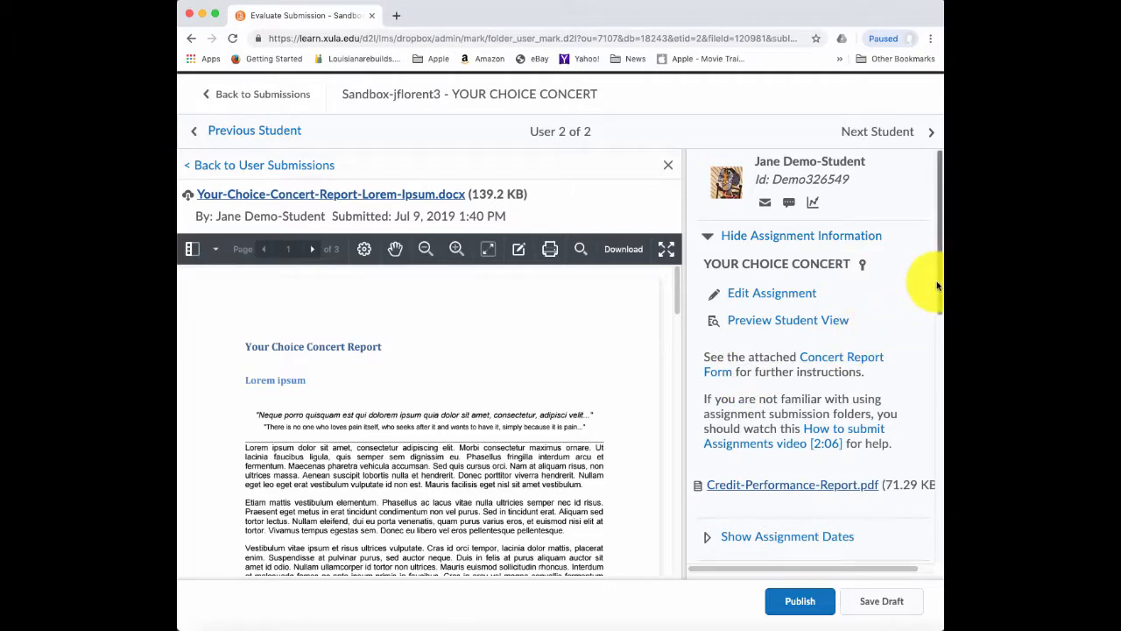
{"action": "left_click_drag", "start_coordinate": [939, 279], "coordinate": [933, 421]}
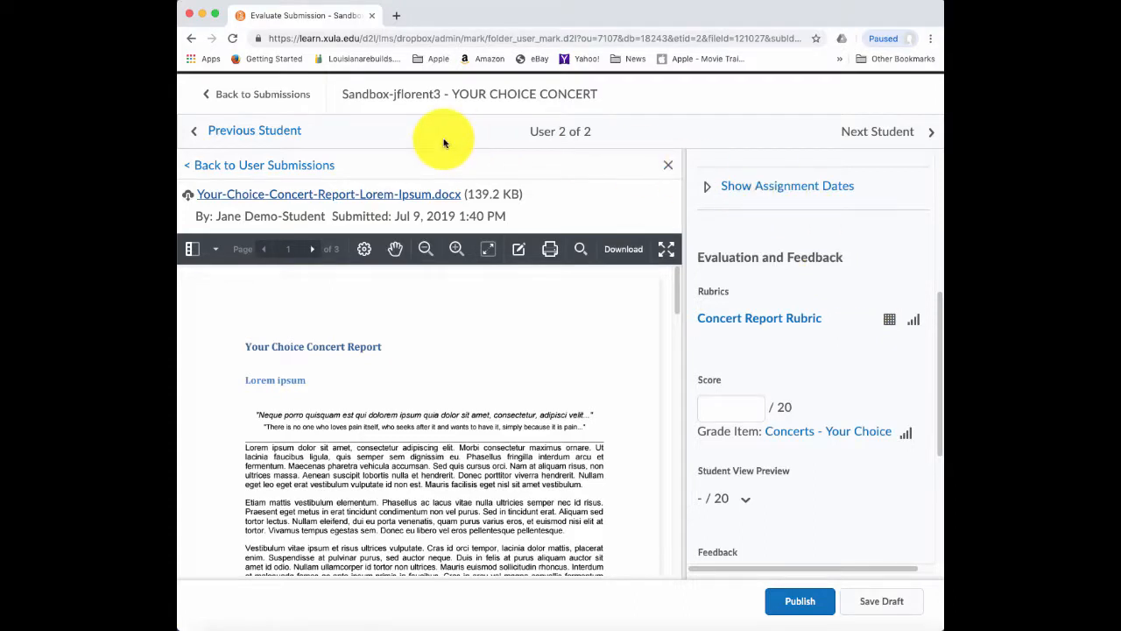
Select both students' submissions and publish their feedback from the submissions list.
{"action": "left_click", "coordinate": [264, 99]}
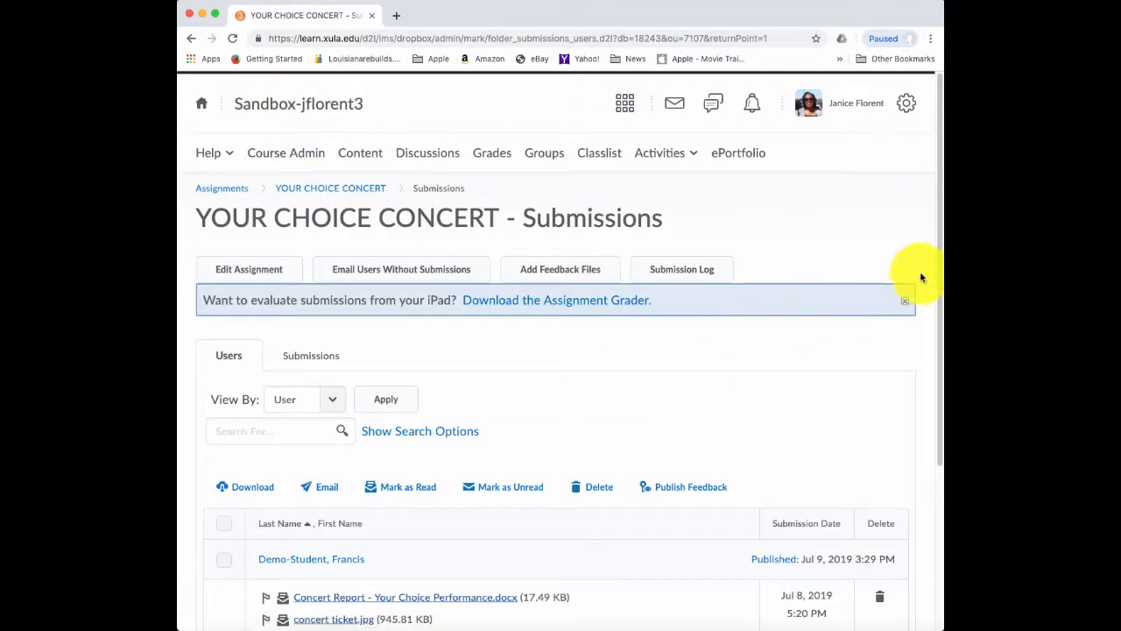
{"action": "left_click_drag", "start_coordinate": [938, 249], "coordinate": [934, 410]}
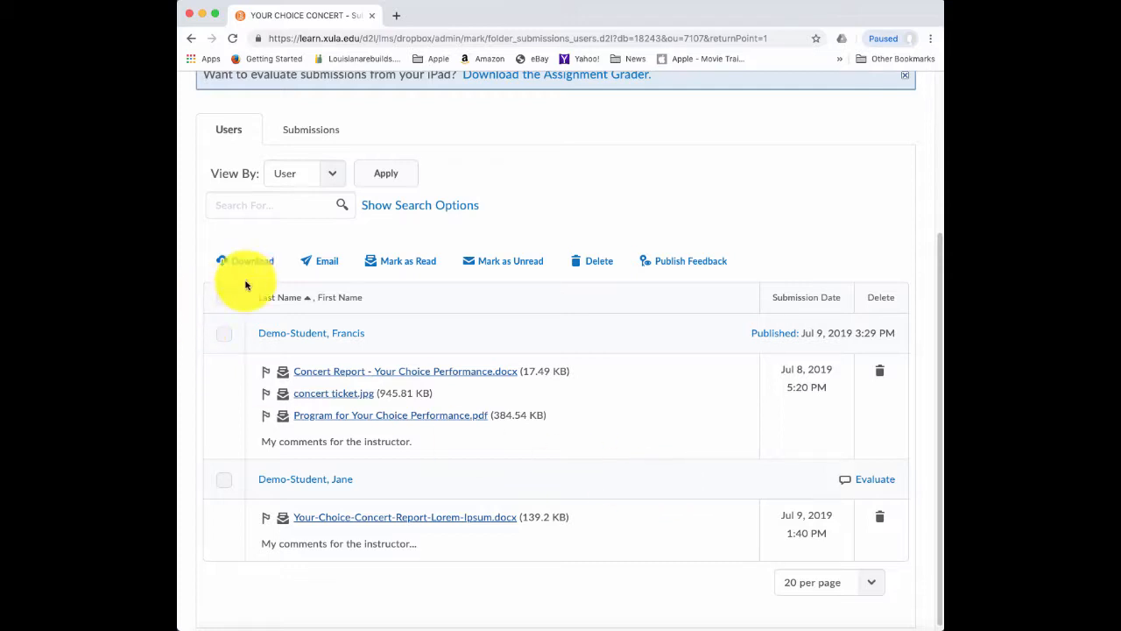
{"action": "left_click", "coordinate": [225, 298]}
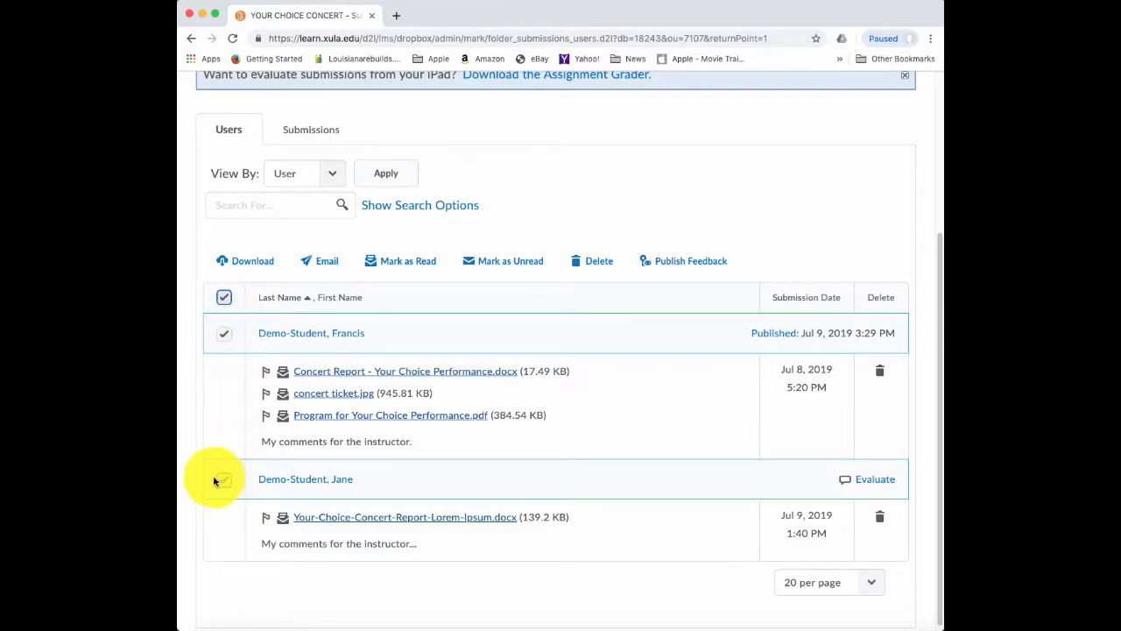
{"action": "left_click", "coordinate": [689, 263]}
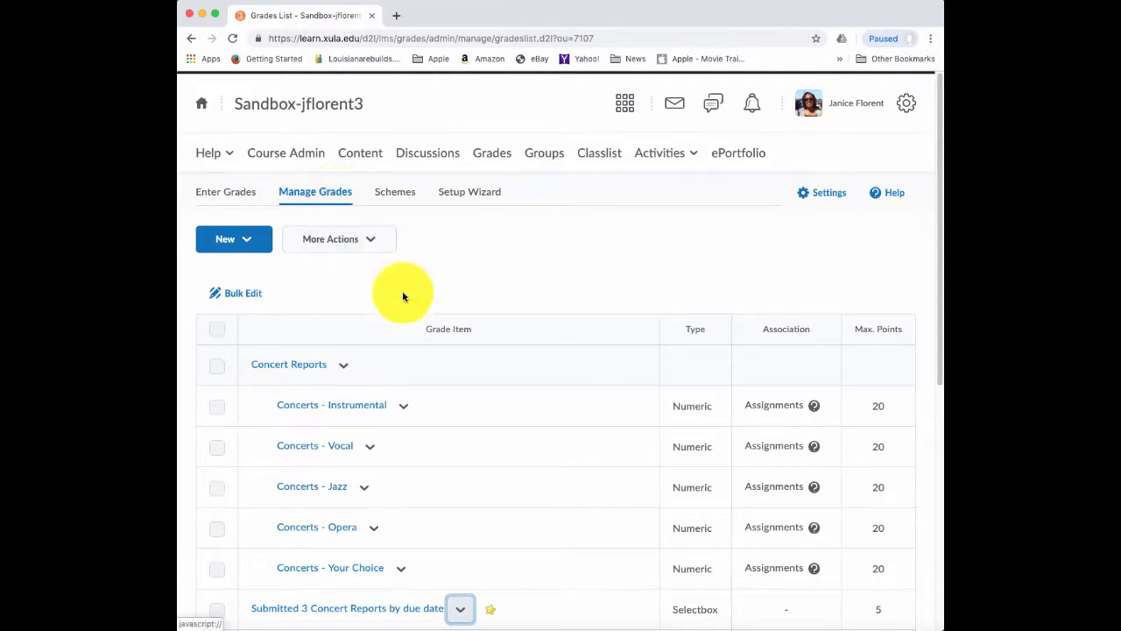
Enter grades for the Submitted 3 Concert Reports bonus item and set the second student to Yes.
{"action": "left_click", "coordinate": [462, 613]}
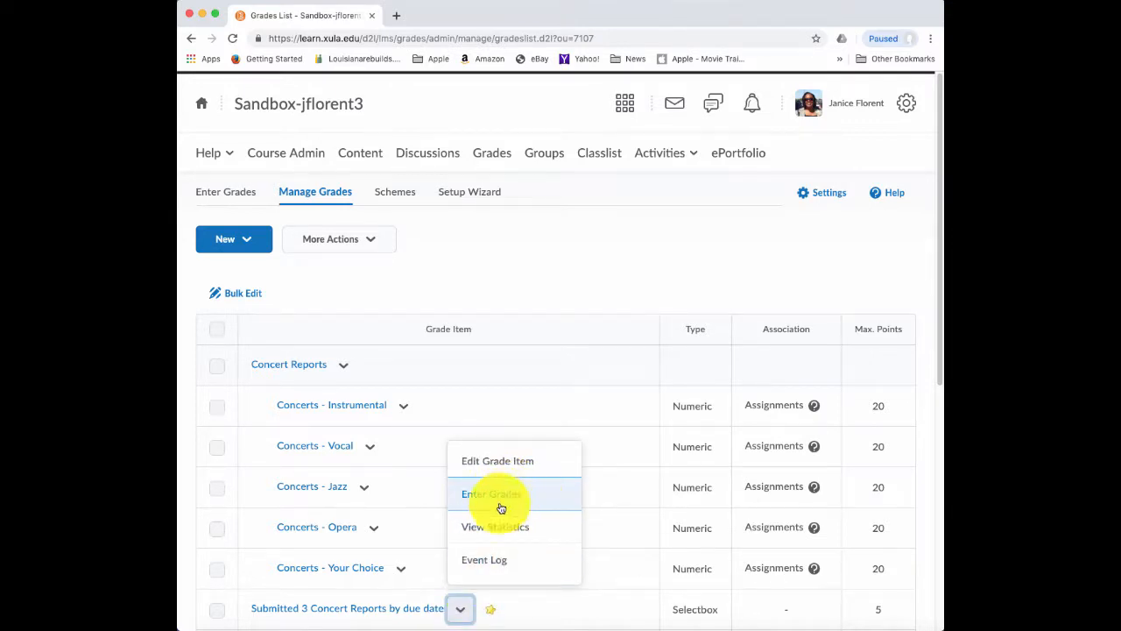
{"action": "left_click", "coordinate": [464, 613]}
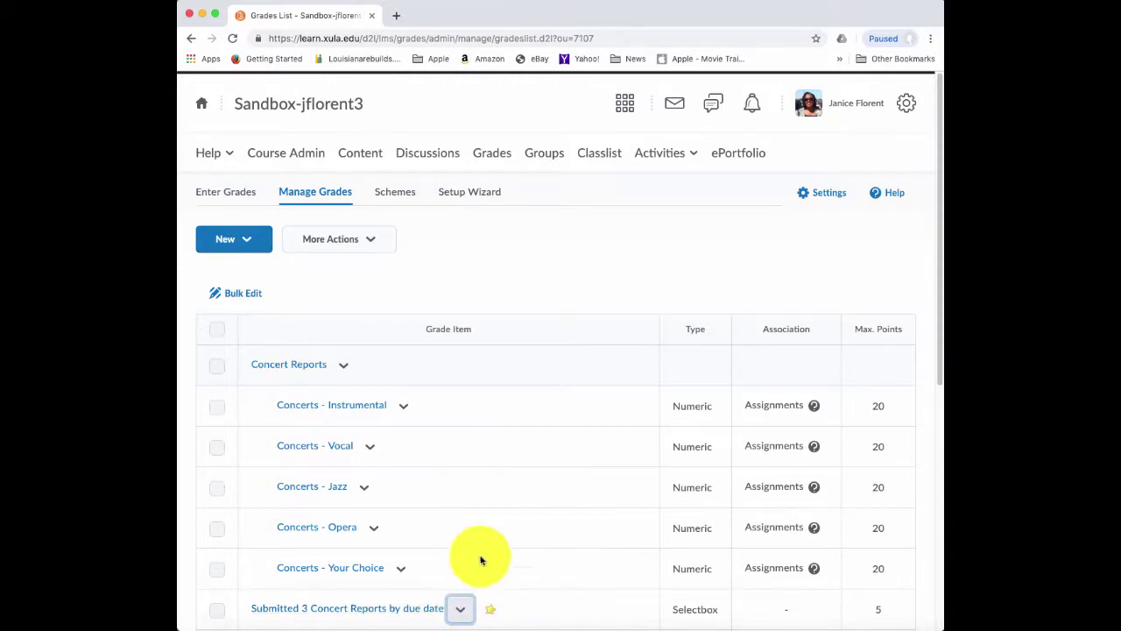
{"action": "left_click", "coordinate": [460, 608]}
{"action": "left_click", "coordinate": [494, 495]}
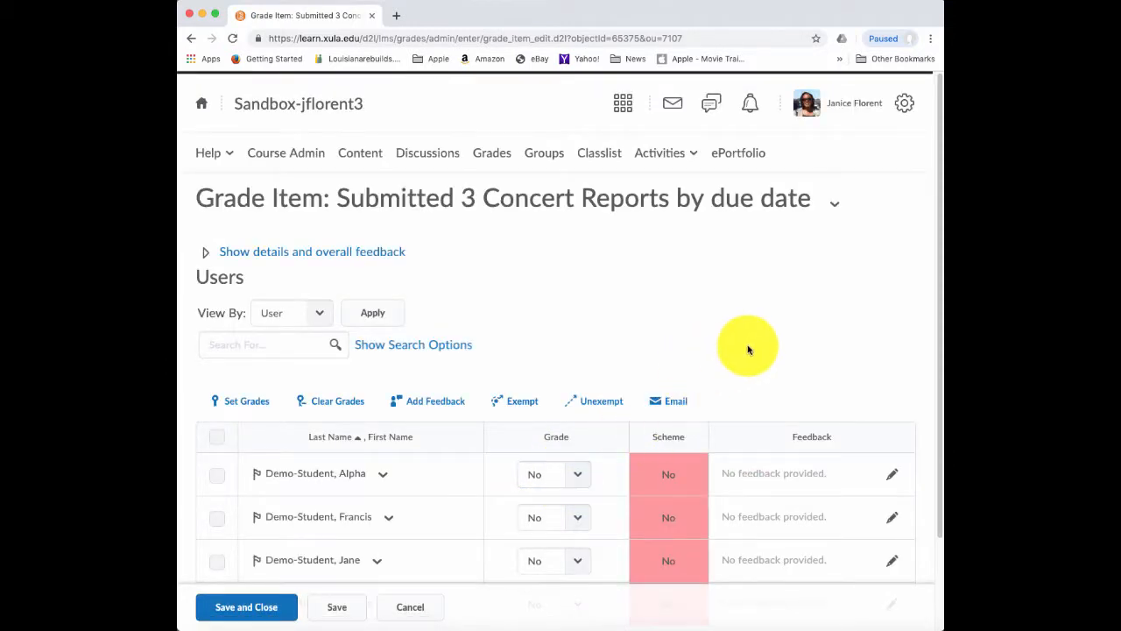
{"action": "left_click_drag", "start_coordinate": [937, 289], "coordinate": [937, 337]}
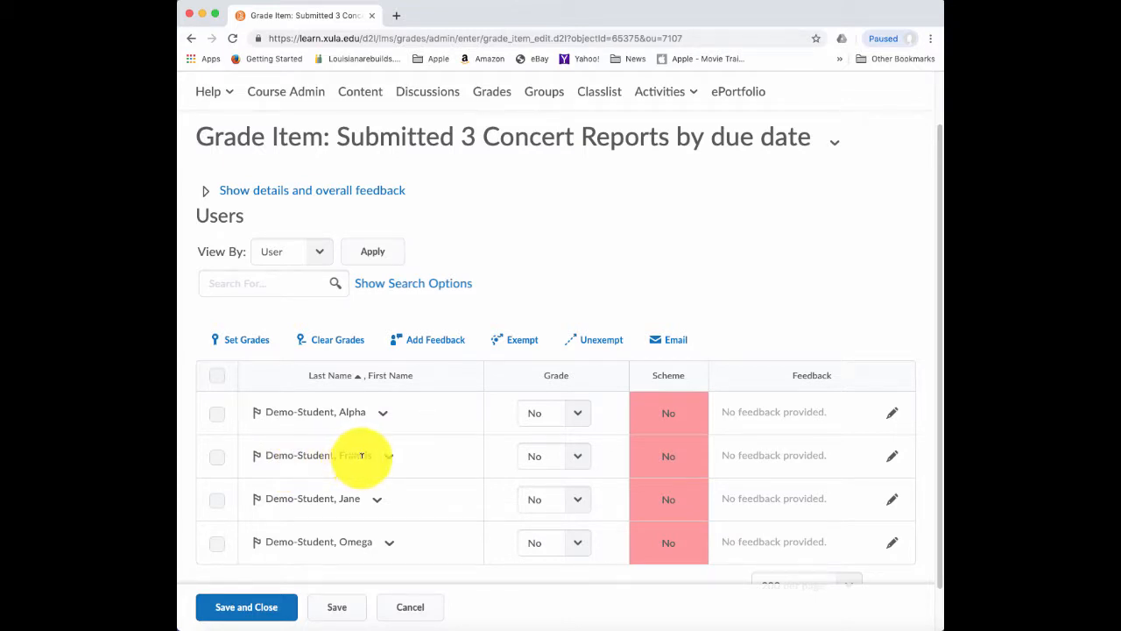
{"action": "left_click", "coordinate": [578, 455]}
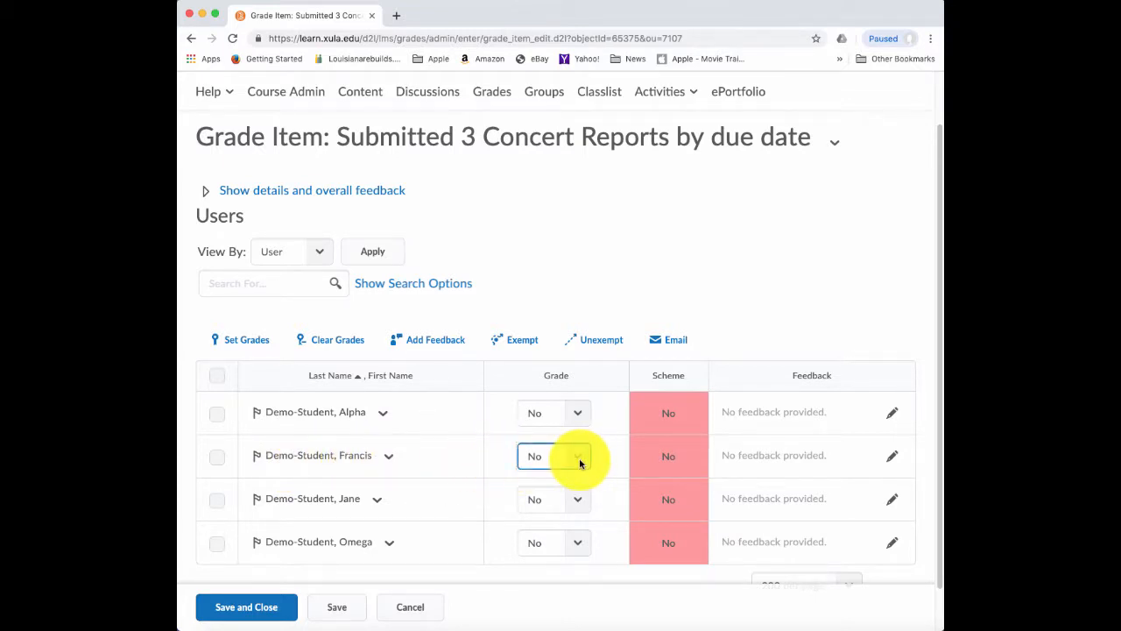
{"action": "left_click", "coordinate": [580, 459]}
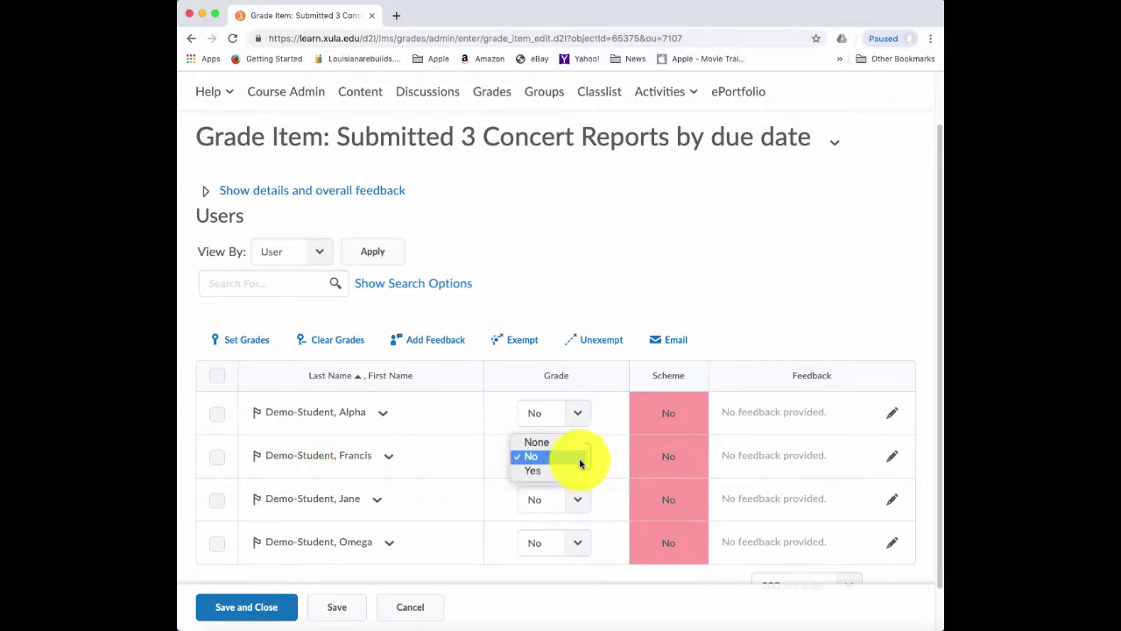
{"action": "left_click", "coordinate": [537, 477]}
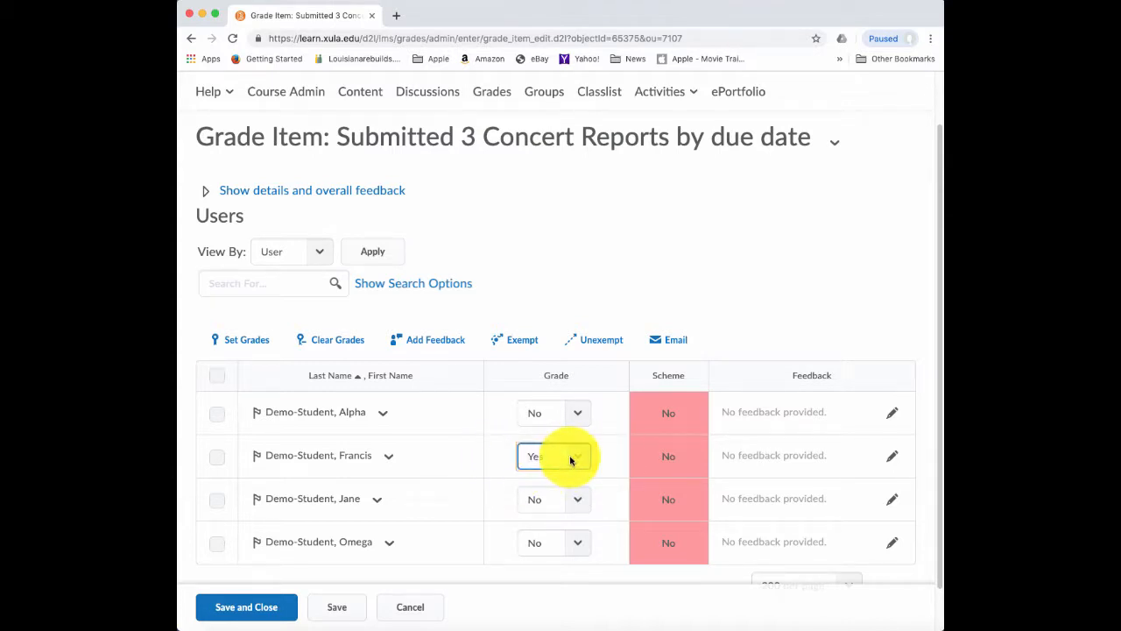
Save the bonus grade, confirm, then Save and Close back to the grades list.
{"action": "left_click", "coordinate": [336, 606]}
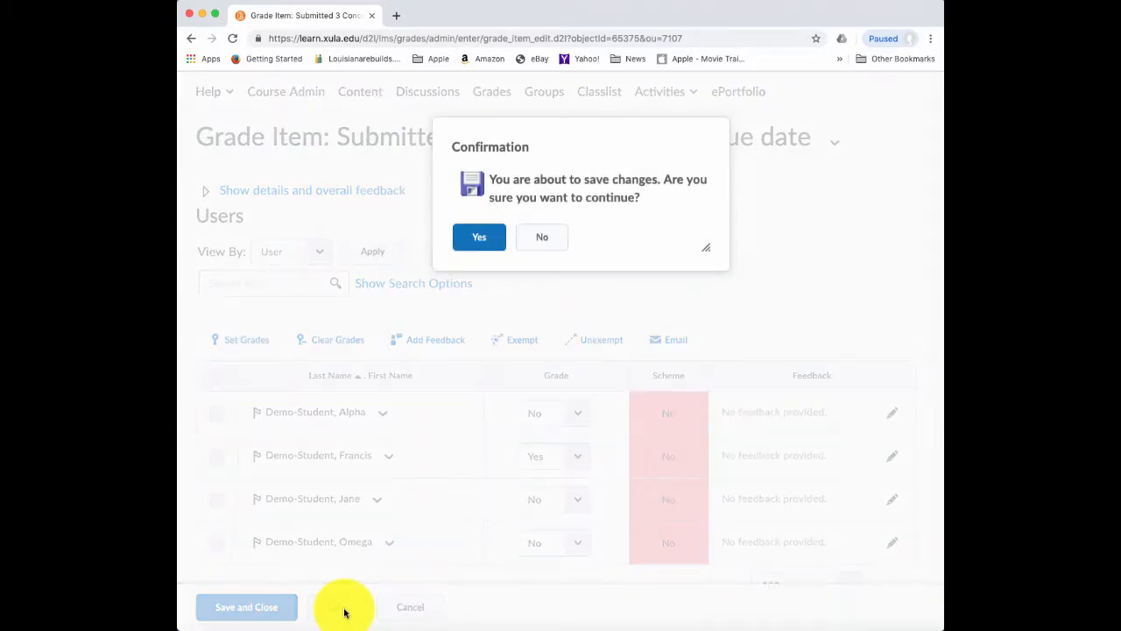
{"action": "left_click", "coordinate": [479, 237]}
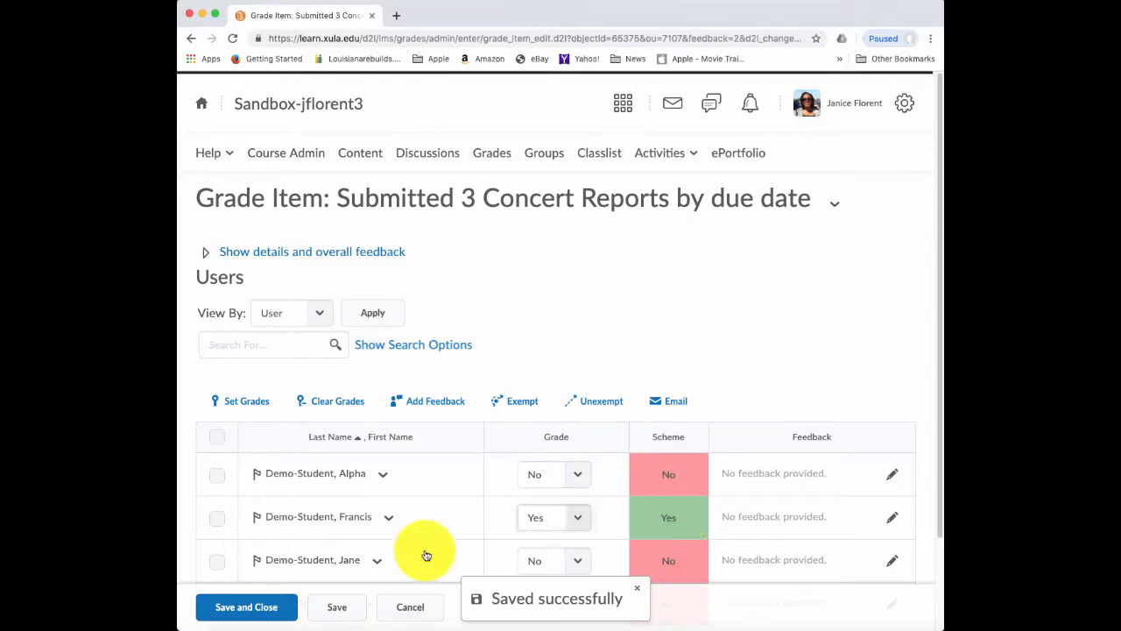
{"action": "left_click", "coordinate": [246, 606]}
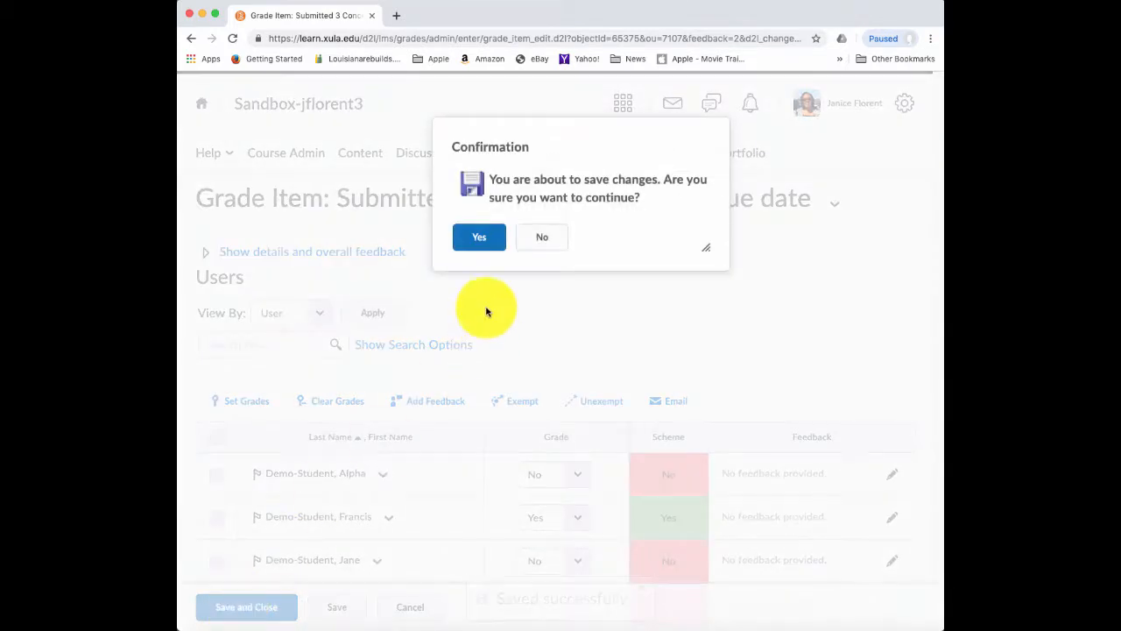
{"action": "left_click", "coordinate": [479, 237]}
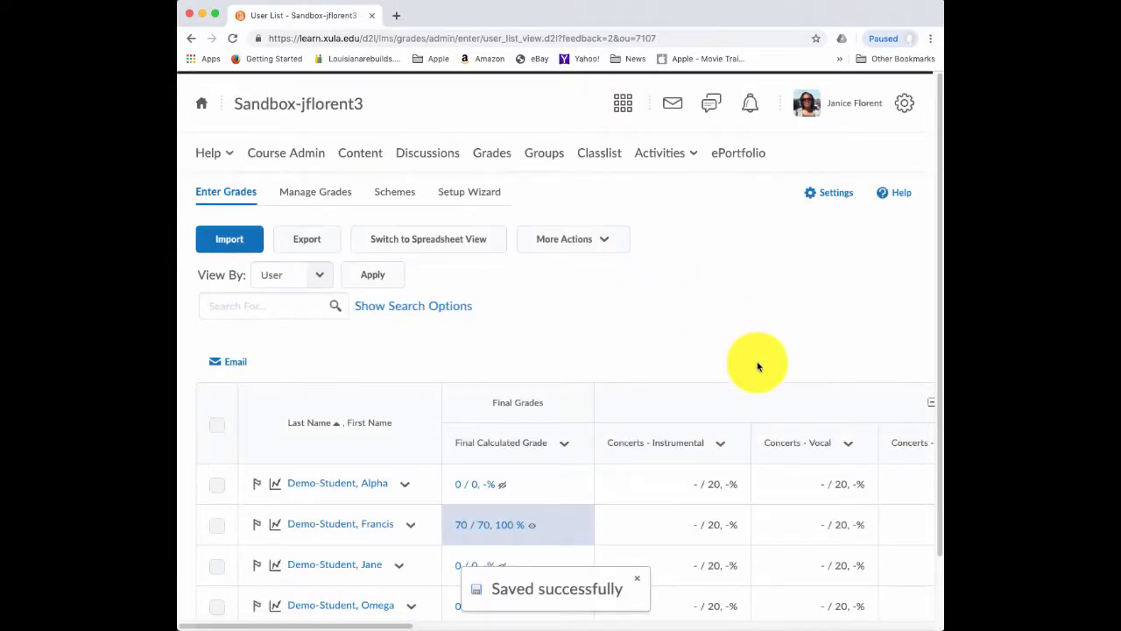
{"action": "left_click_drag", "start_coordinate": [382, 625], "coordinate": [648, 625]}
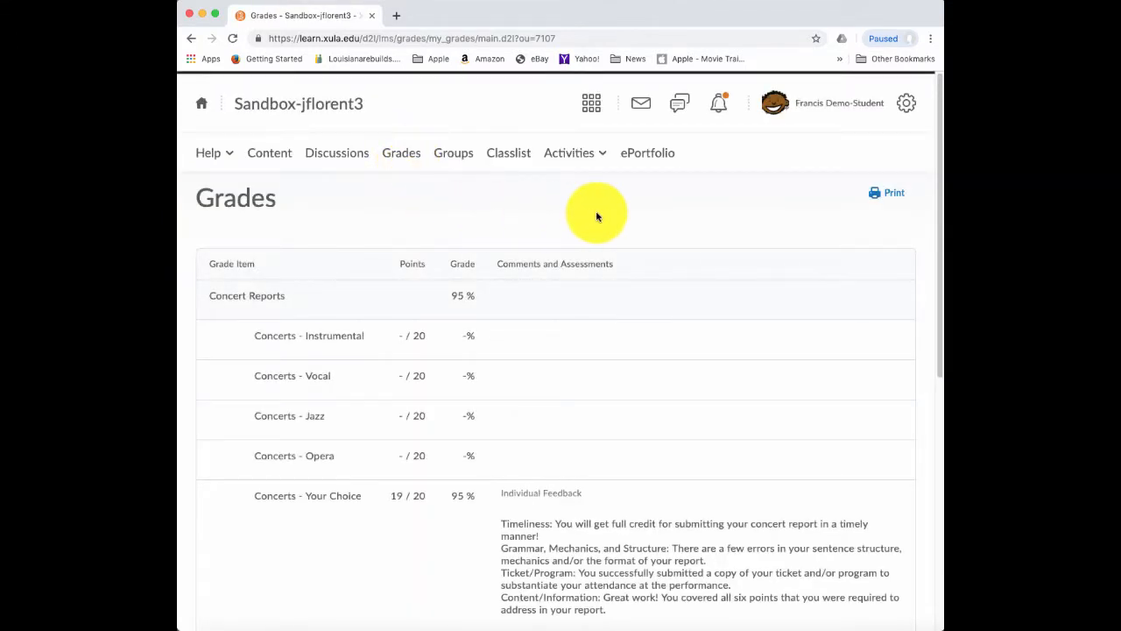
{"action": "left_click_drag", "start_coordinate": [938, 200], "coordinate": [930, 280]}
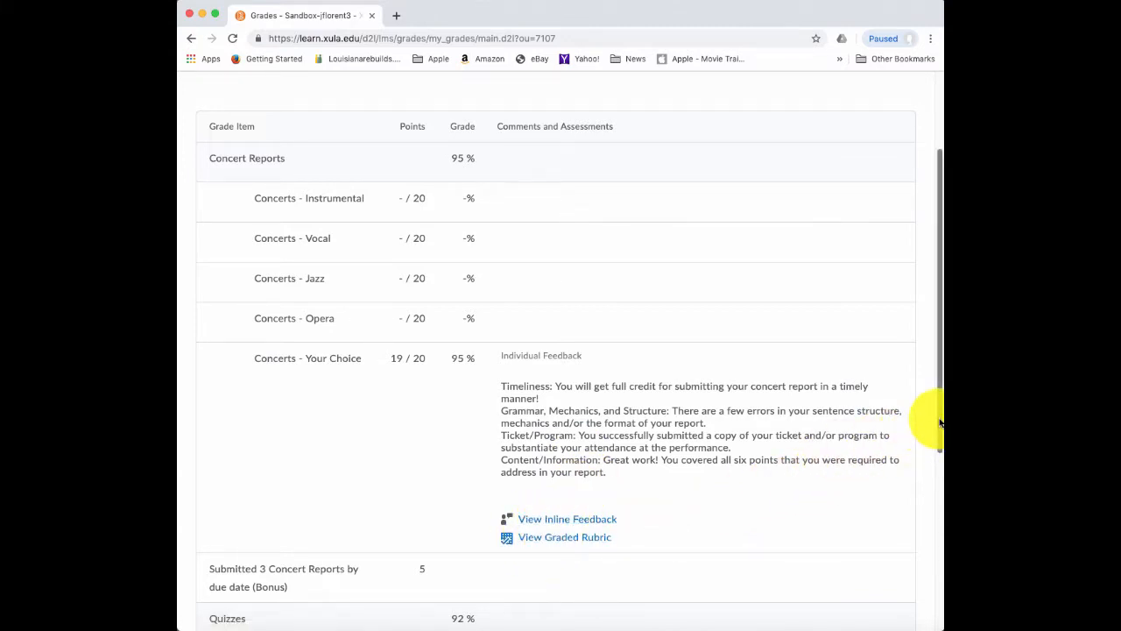
{"action": "left_click_drag", "start_coordinate": [937, 423], "coordinate": [933, 503]}
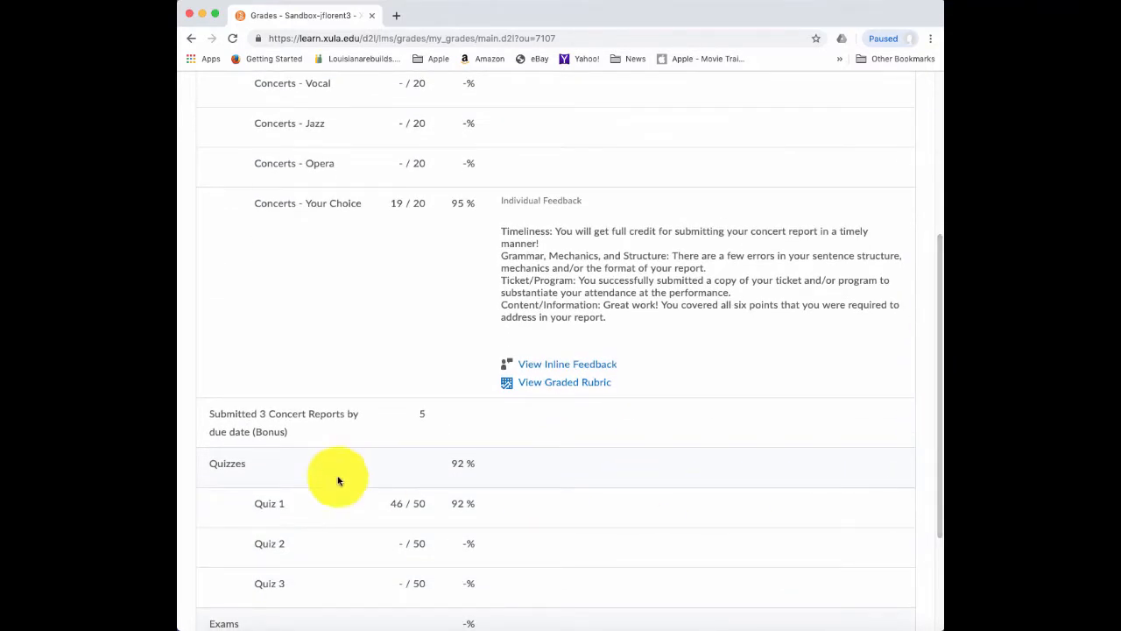